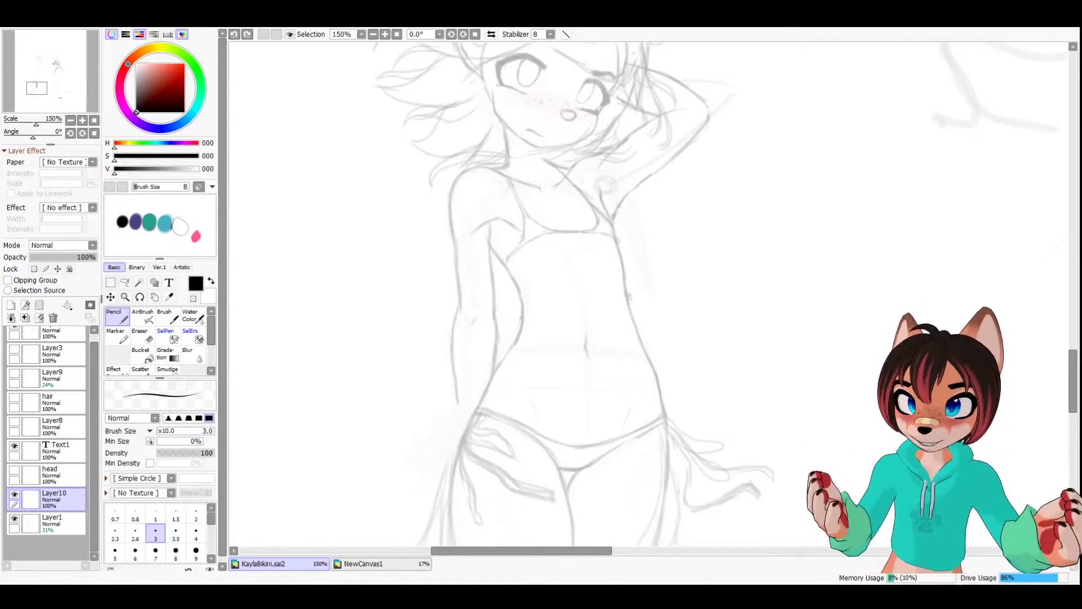
Sketch a tilted stylus with a pointed tip and a two-part side button in the empty canvas area beside the figure
scroll(665, 428, down, 3)
drag(535, 290, 544, 246)
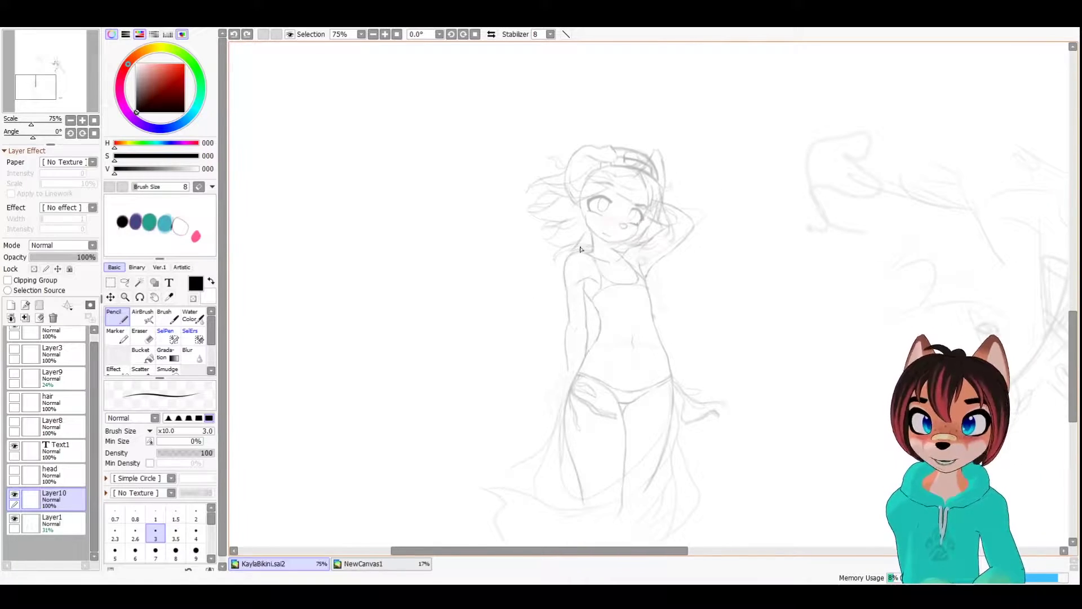
drag(400, 229, 485, 256)
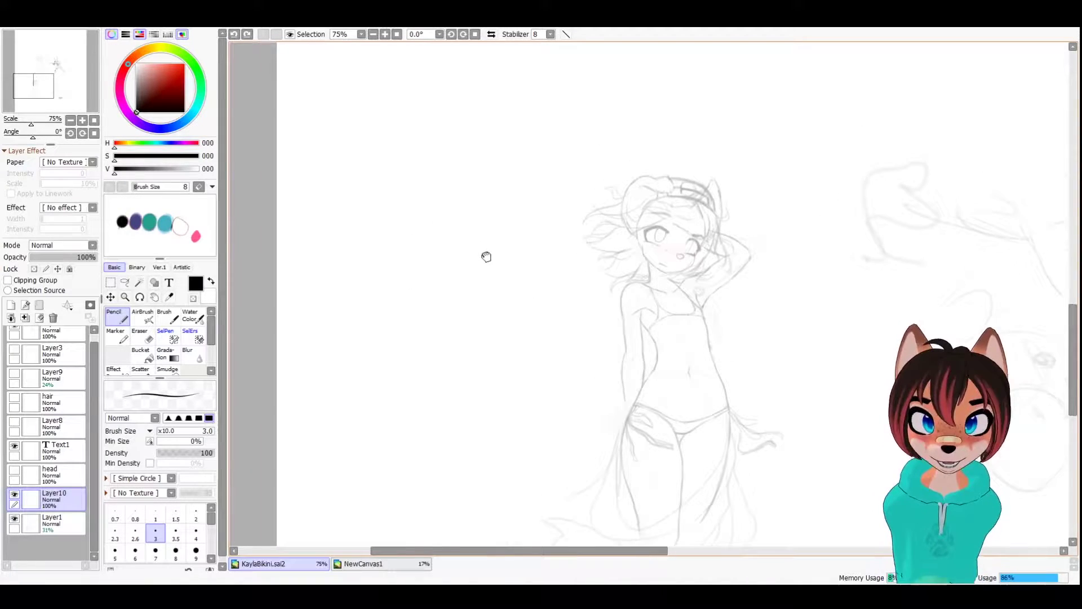
drag(496, 196, 461, 350)
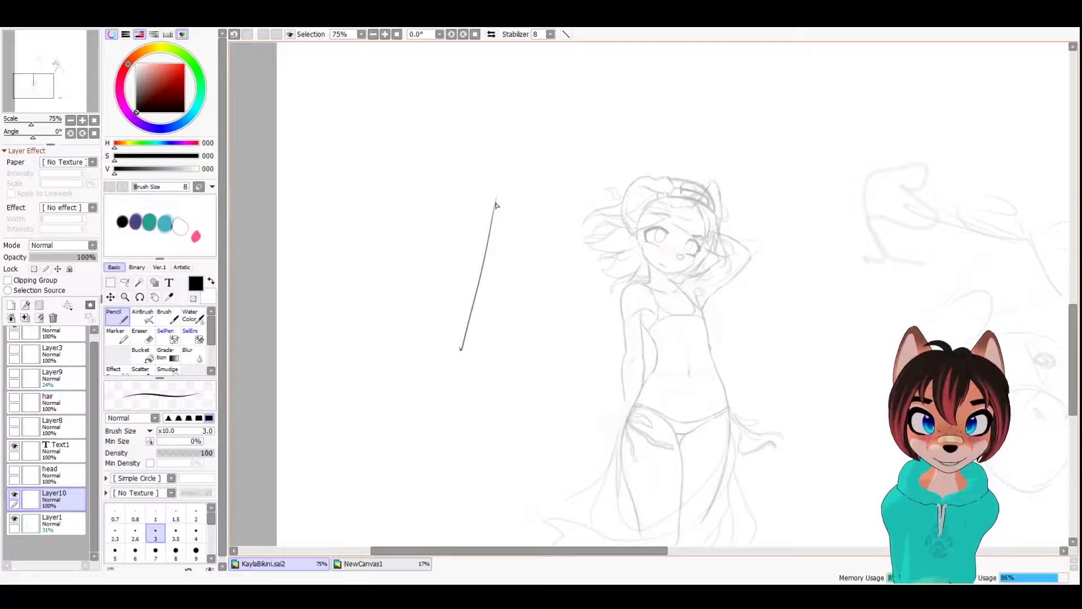
key(ctrl+z)
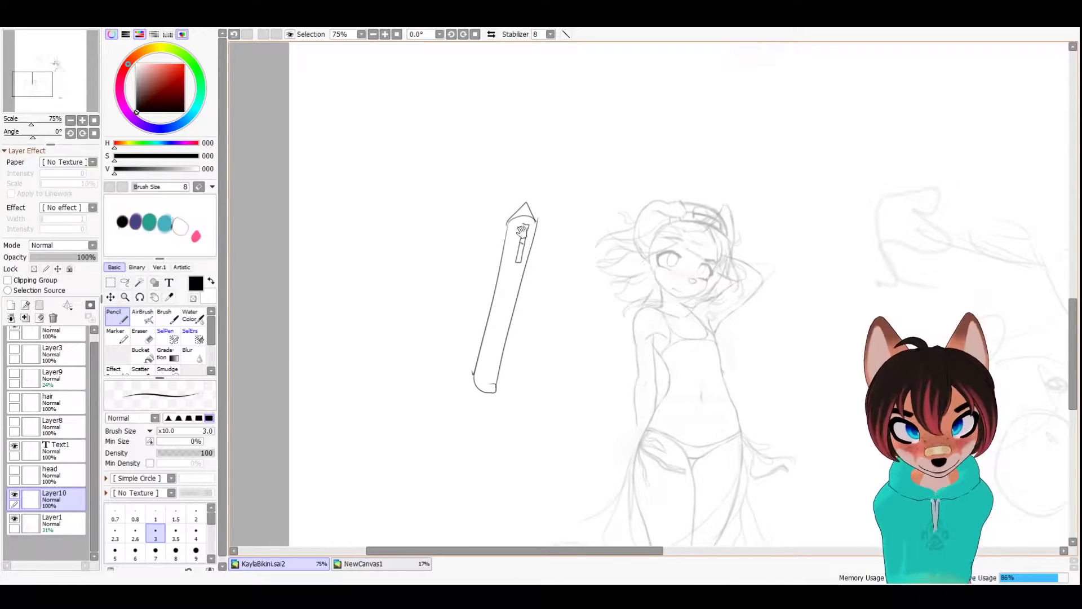
Label the stylus's upper button "M-click" and its lower button "L-click" with handwritten text and leader lines
scroll(538, 268, up, 1)
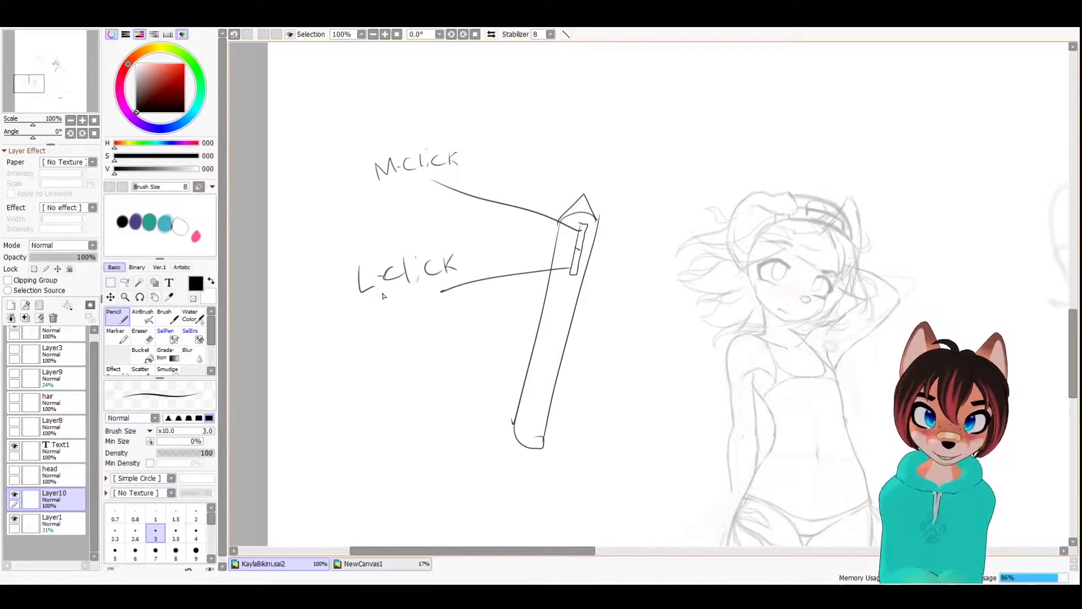
drag(459, 237, 483, 233)
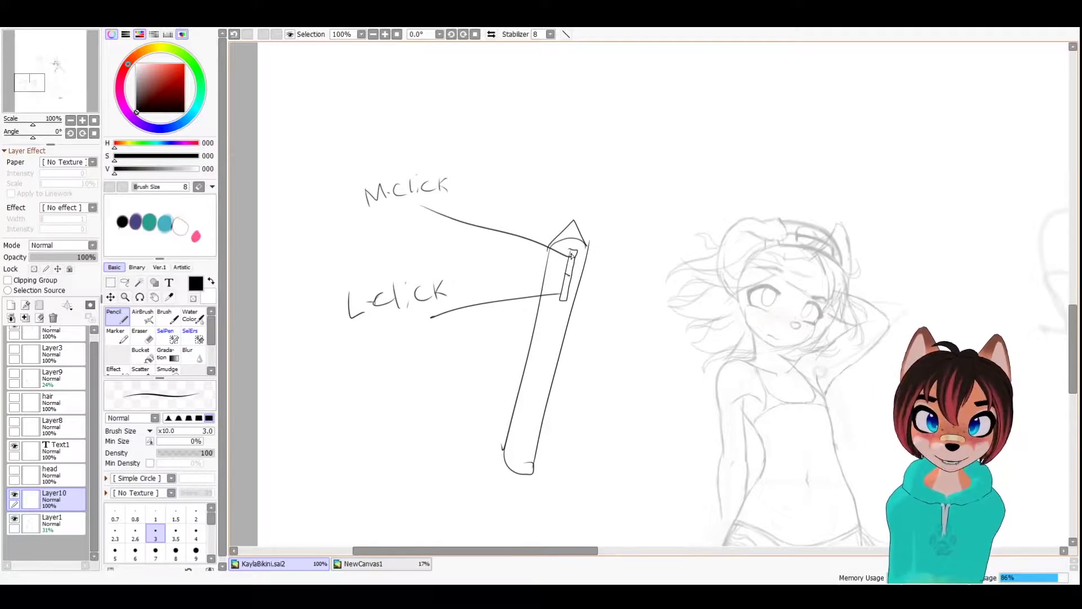
drag(571, 254, 574, 270)
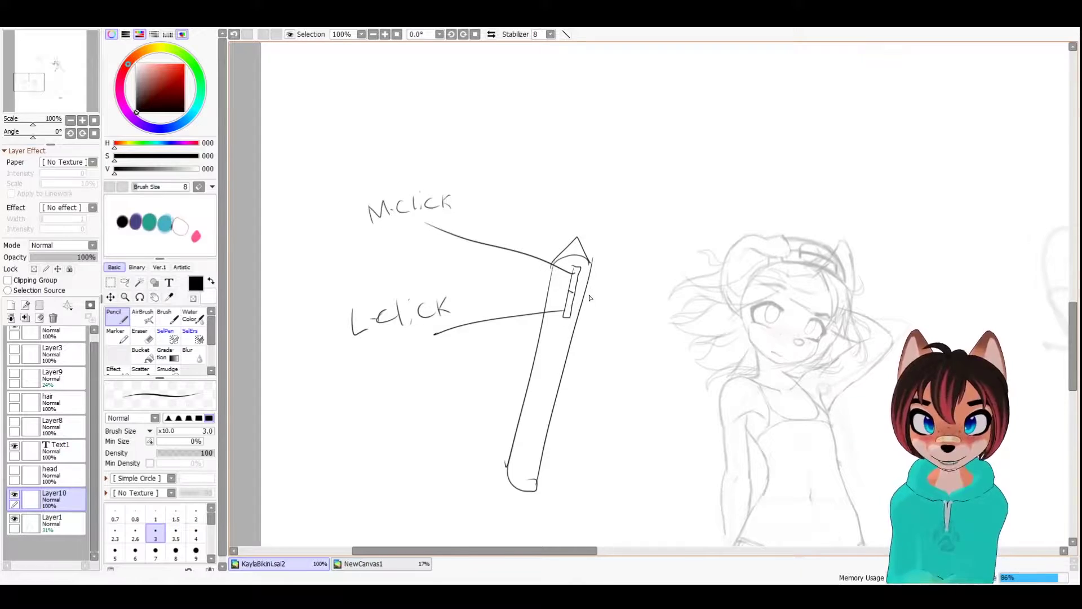
Draw two more leader lines from the stylus buttons on the side facing the figure, one going up and one going down
drag(570, 257, 653, 151)
mouse_move(549, 342)
mouse_down()
mouse_move(519, 355)
mouse_move(581, 410)
mouse_move(588, 357)
mouse_up()
drag(540, 199, 536, 239)
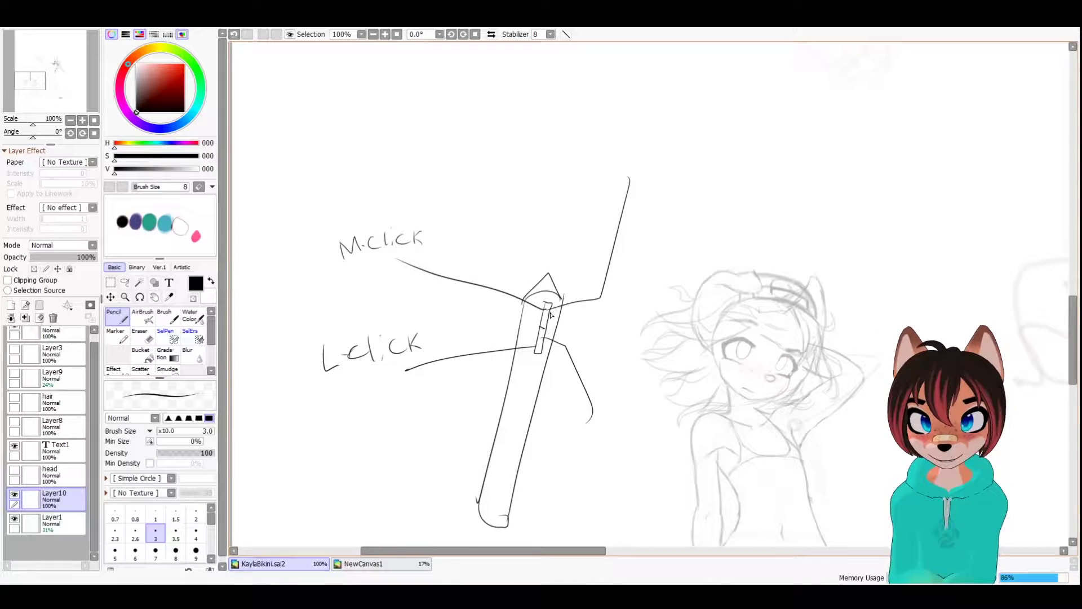
Write "space + Lclick" above the upward leader line and change the "L-click" label to "R-click"
drag(556, 288, 550, 309)
drag(610, 182, 595, 206)
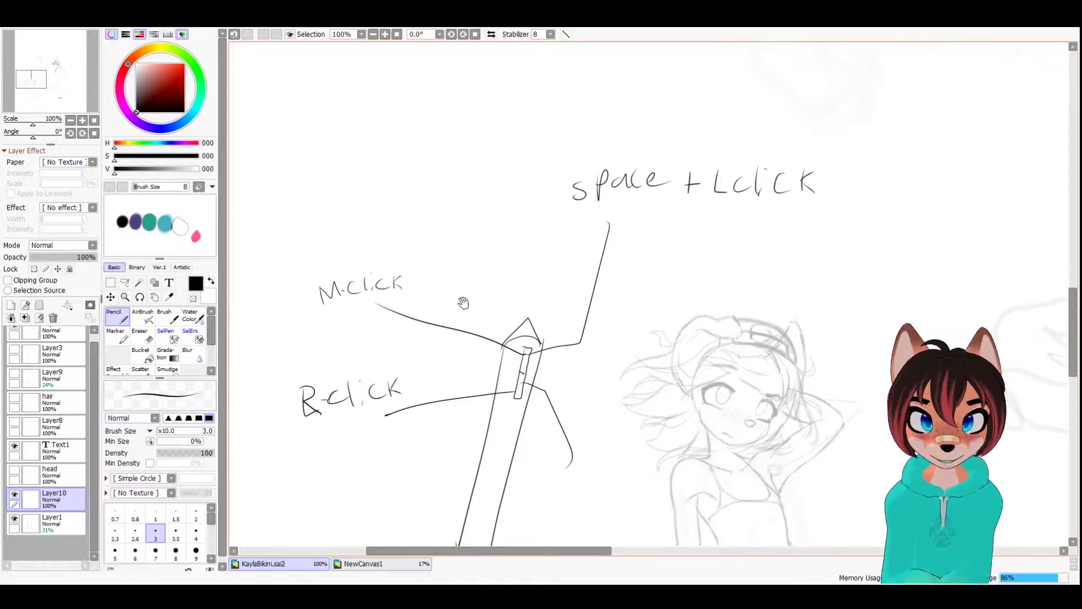
drag(463, 303, 470, 296)
drag(669, 214, 674, 205)
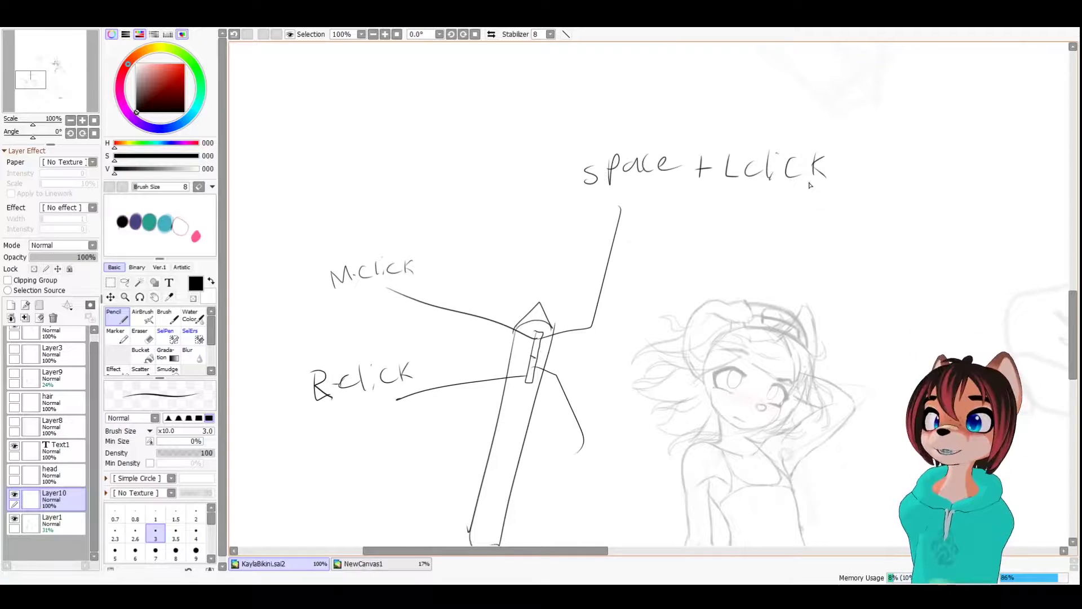
drag(752, 199, 751, 188)
drag(663, 269, 670, 248)
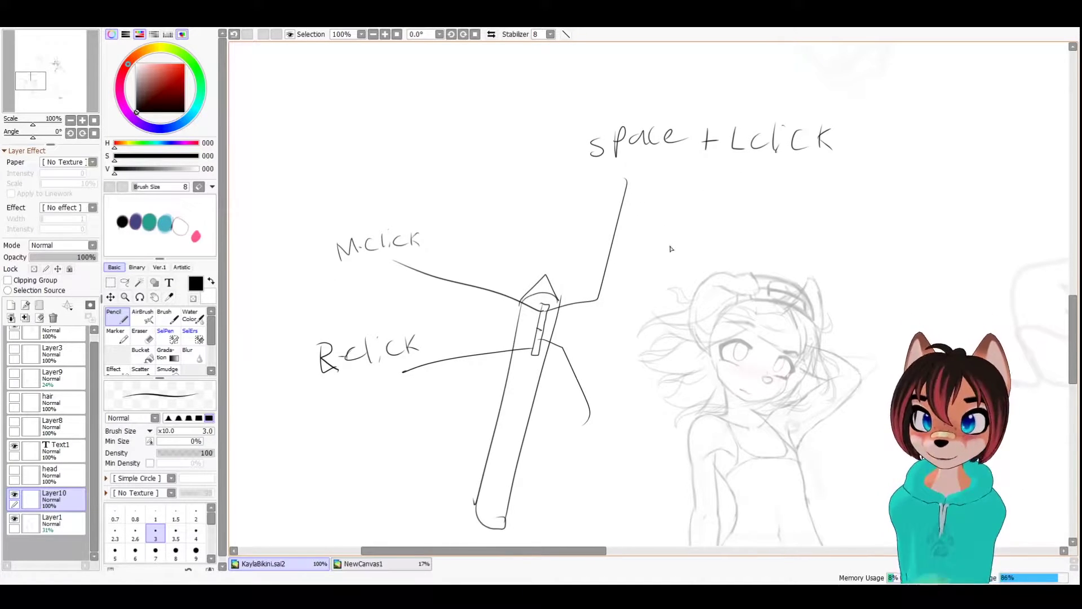
drag(706, 217, 616, 270)
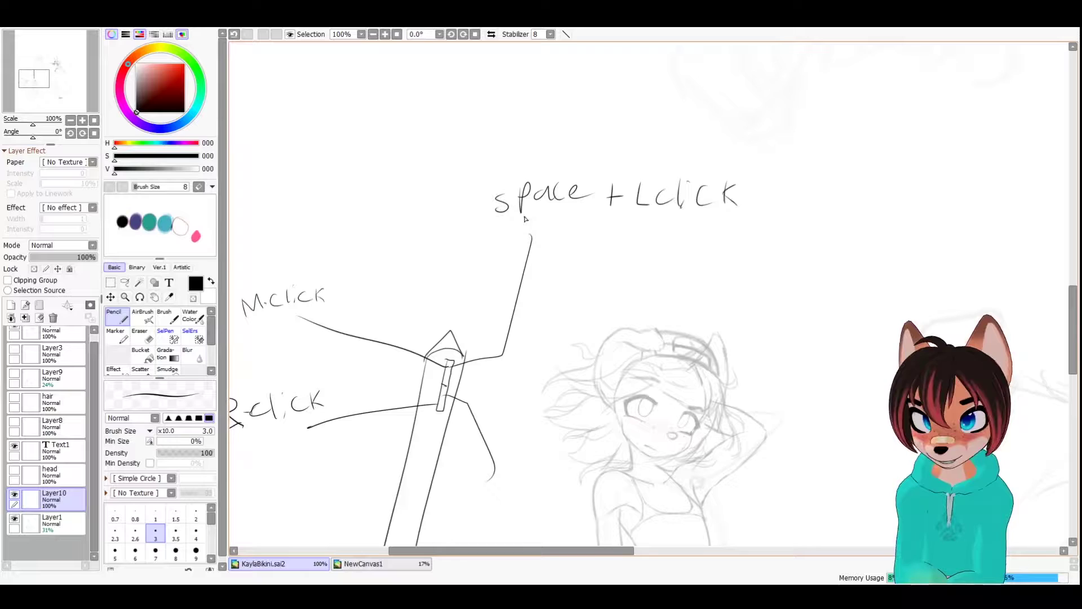
drag(553, 215, 616, 225)
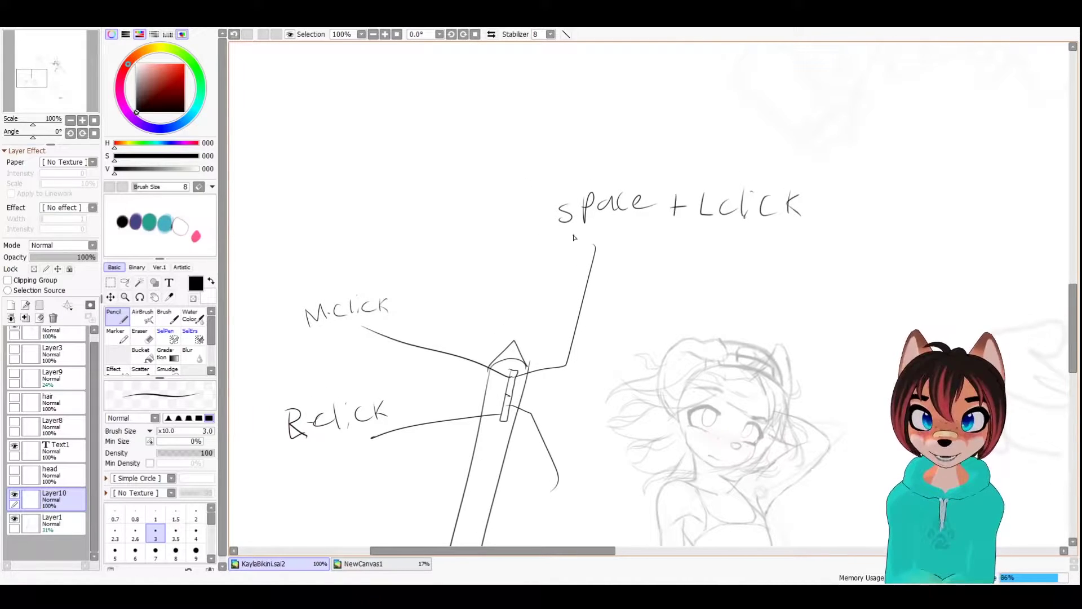
drag(413, 140, 428, 200)
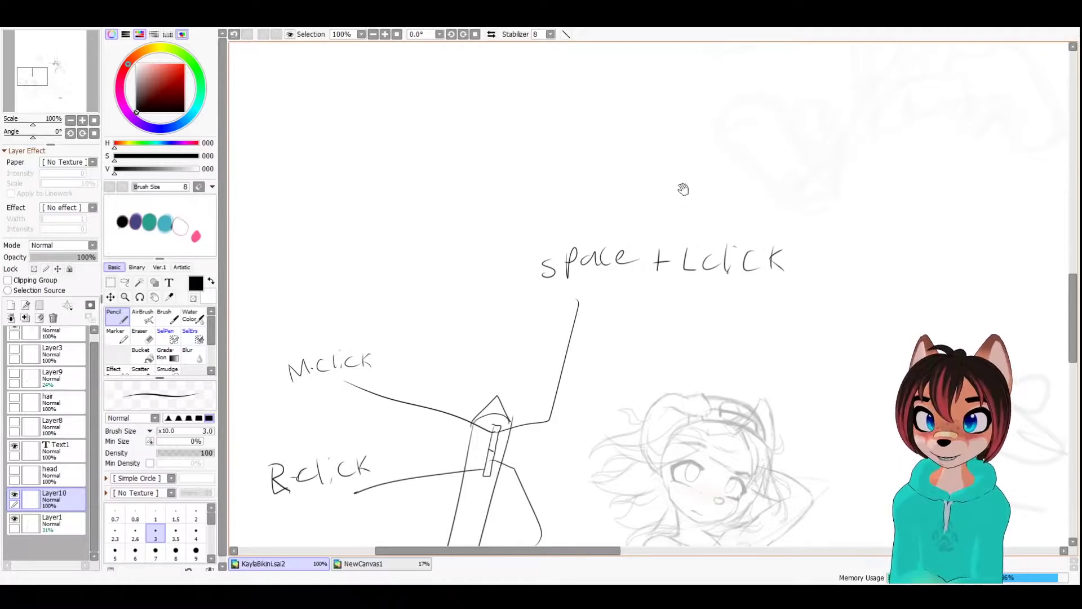
drag(689, 185, 682, 92)
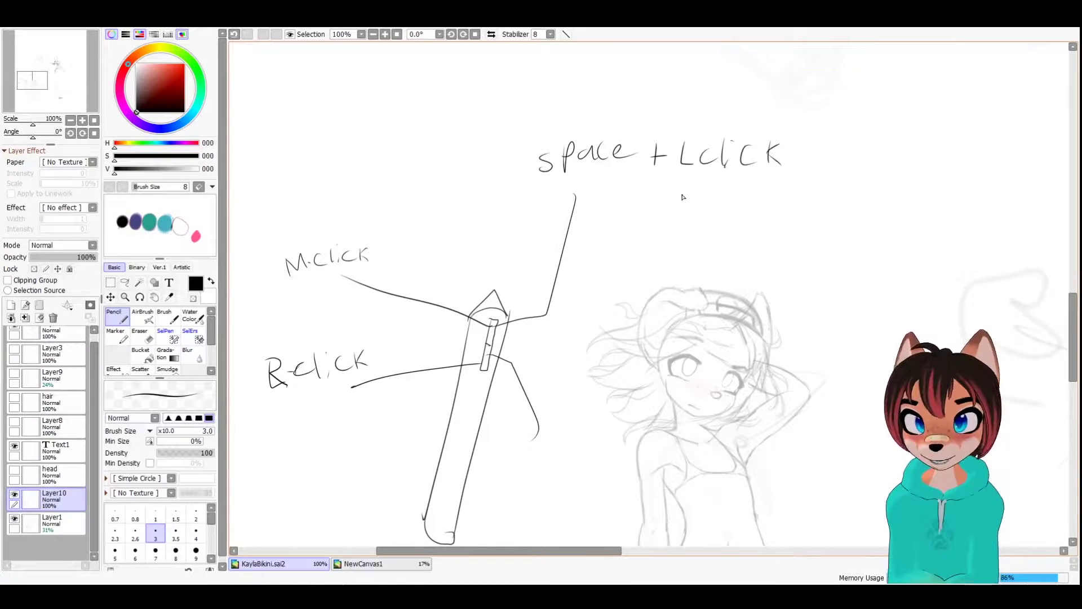
mouse_move(680, 212)
mouse_down()
mouse_move(534, 259)
mouse_move(607, 181)
mouse_move(597, 143)
mouse_move(694, 237)
mouse_move(679, 213)
mouse_move(589, 248)
mouse_move(641, 175)
mouse_move(454, 256)
mouse_move(491, 260)
mouse_move(496, 197)
mouse_move(595, 175)
mouse_move(581, 172)
mouse_move(571, 128)
mouse_move(601, 198)
mouse_up()
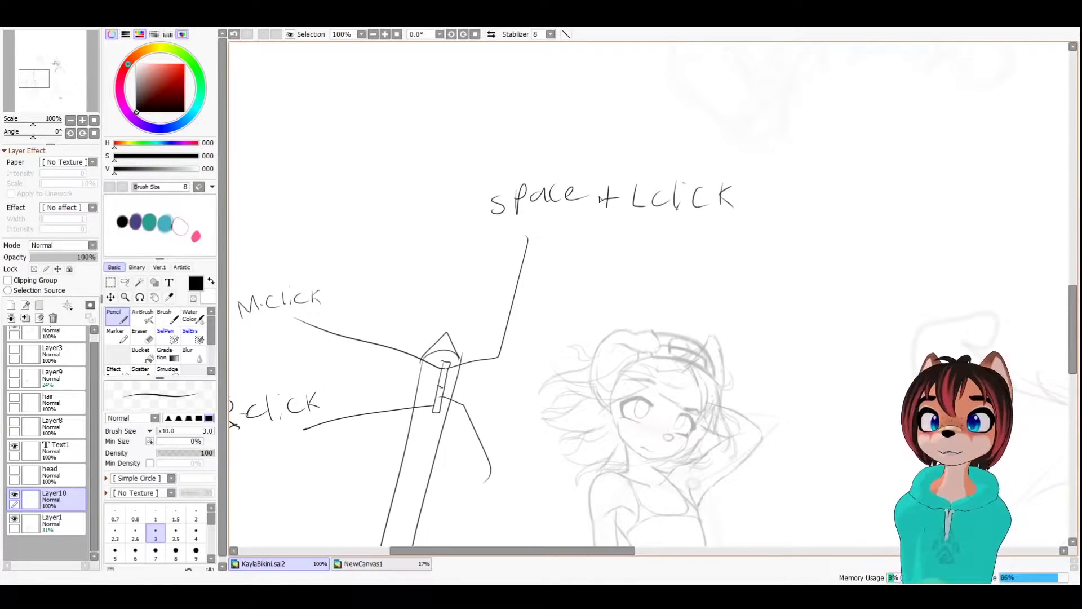
drag(559, 238, 590, 191)
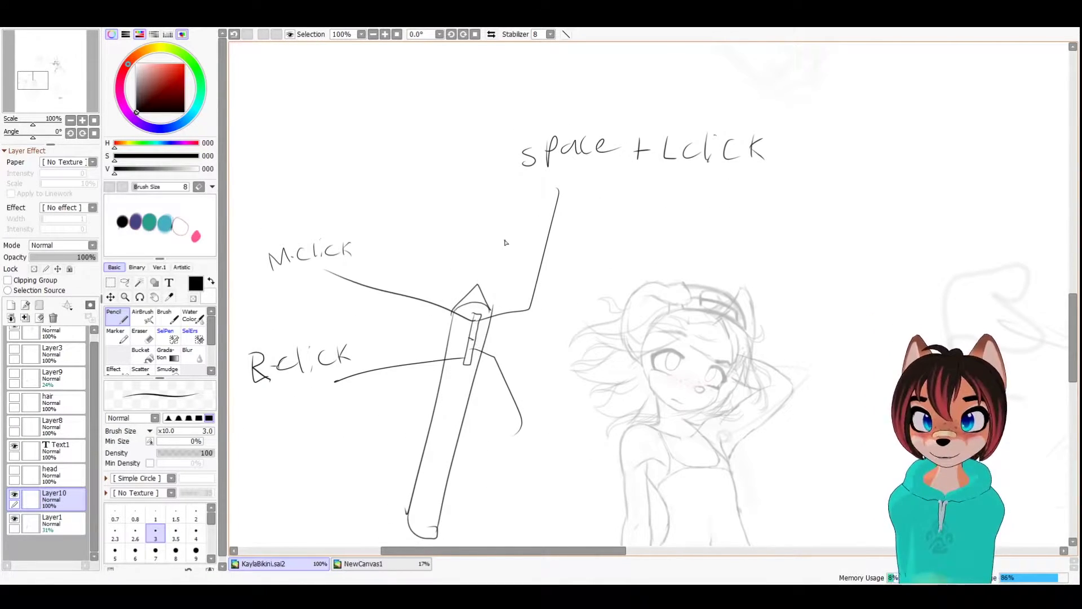
drag(531, 278, 521, 295)
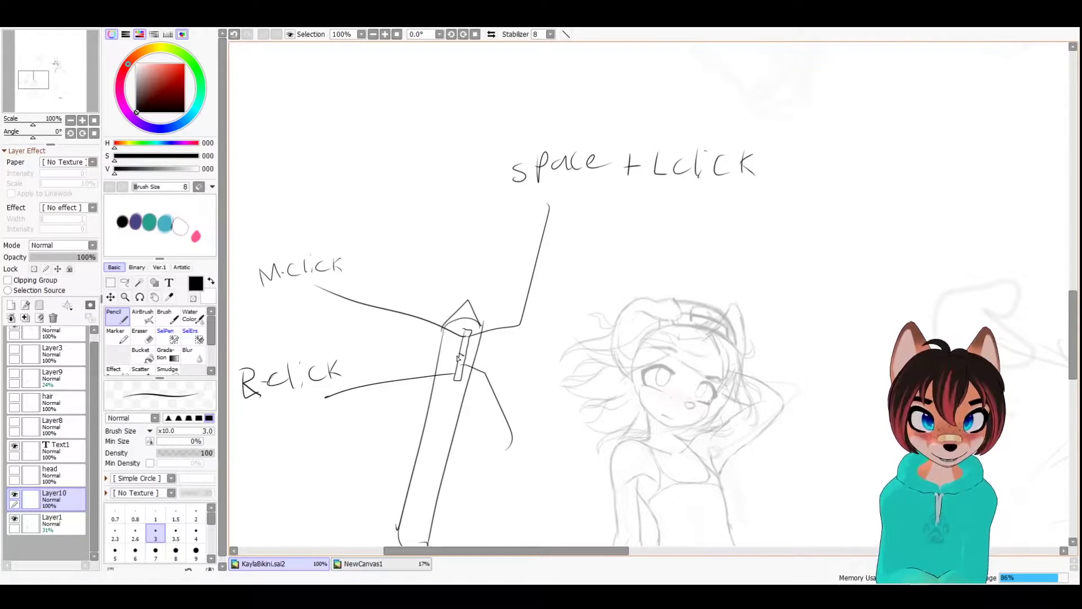
drag(473, 356, 492, 345)
drag(502, 292, 489, 342)
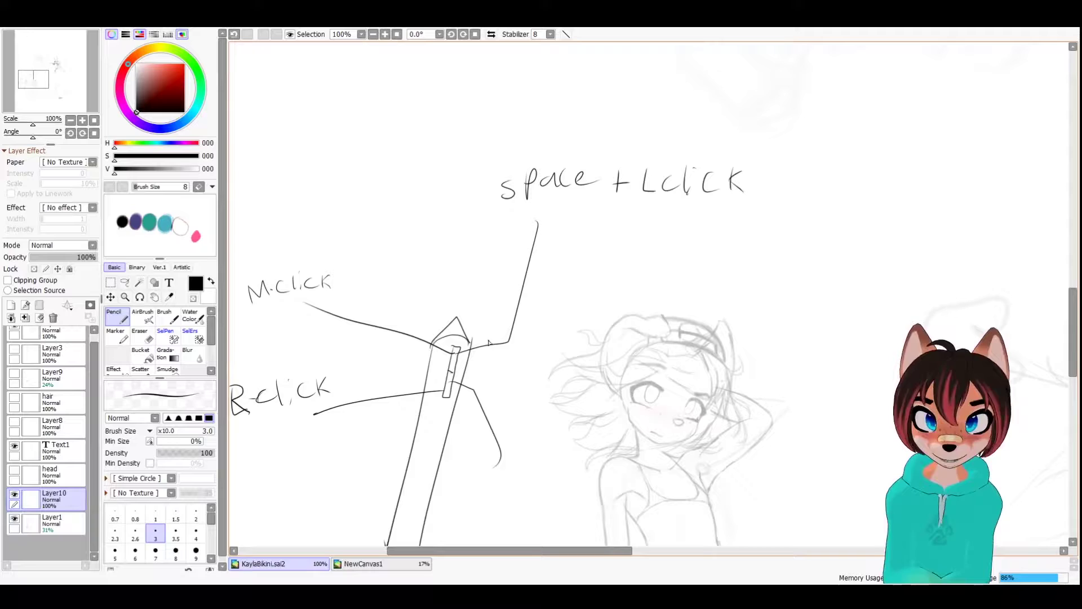
drag(606, 198, 455, 250)
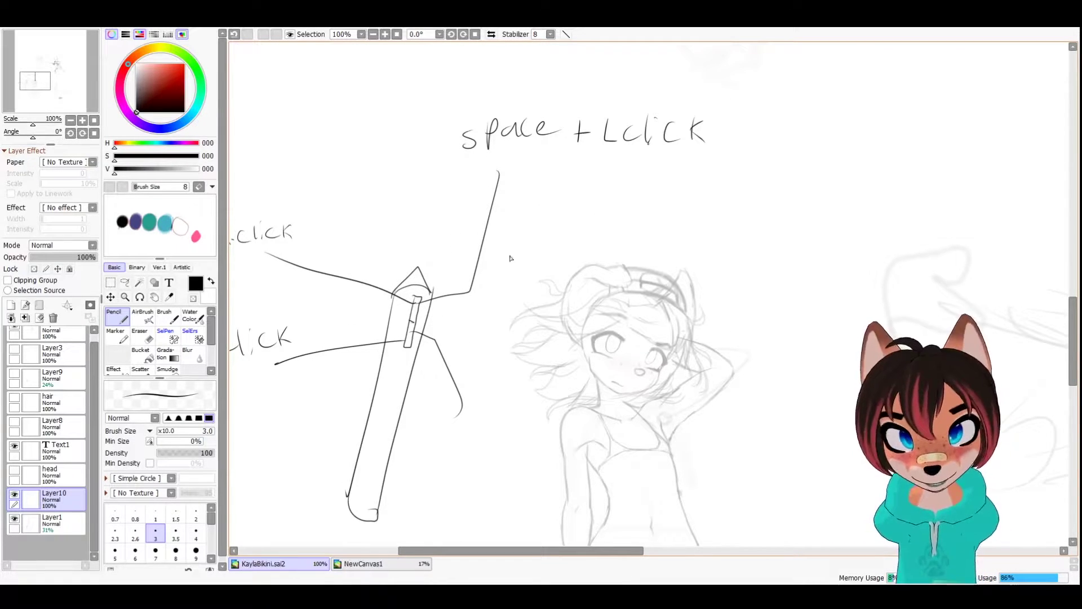
drag(526, 234, 509, 273)
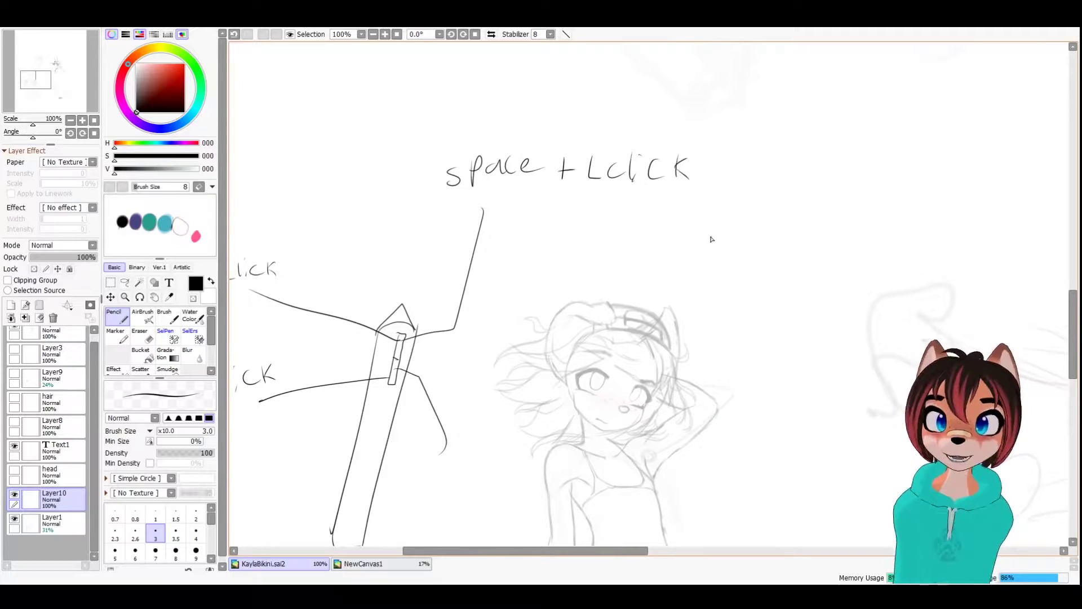
drag(675, 168, 641, 259)
mouse_move(669, 424)
mouse_down()
mouse_move(466, 358)
mouse_move(622, 342)
mouse_move(725, 254)
mouse_move(485, 362)
mouse_move(462, 259)
mouse_move(481, 244)
mouse_move(483, 279)
mouse_move(473, 237)
mouse_move(483, 227)
mouse_move(499, 237)
mouse_up()
Trace over the downward leader line of the lower stylus button and write "CTRL Z" beneath it
mouse_move(472, 291)
mouse_down()
mouse_move(491, 294)
mouse_move(475, 303)
mouse_move(496, 312)
mouse_move(517, 355)
mouse_up()
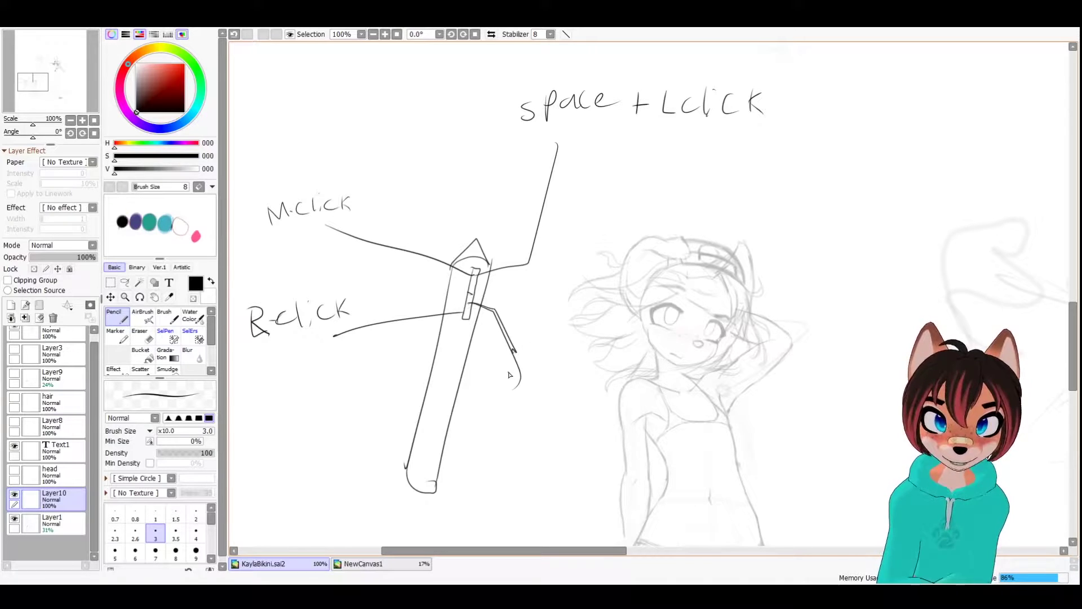
drag(507, 398, 513, 371)
mouse_move(492, 374)
mouse_down()
mouse_move(472, 396)
mouse_move(496, 398)
mouse_up()
mouse_move(506, 370)
mouse_down()
mouse_move(511, 400)
mouse_move(518, 373)
mouse_up()
drag(526, 375, 539, 376)
drag(546, 367, 546, 393)
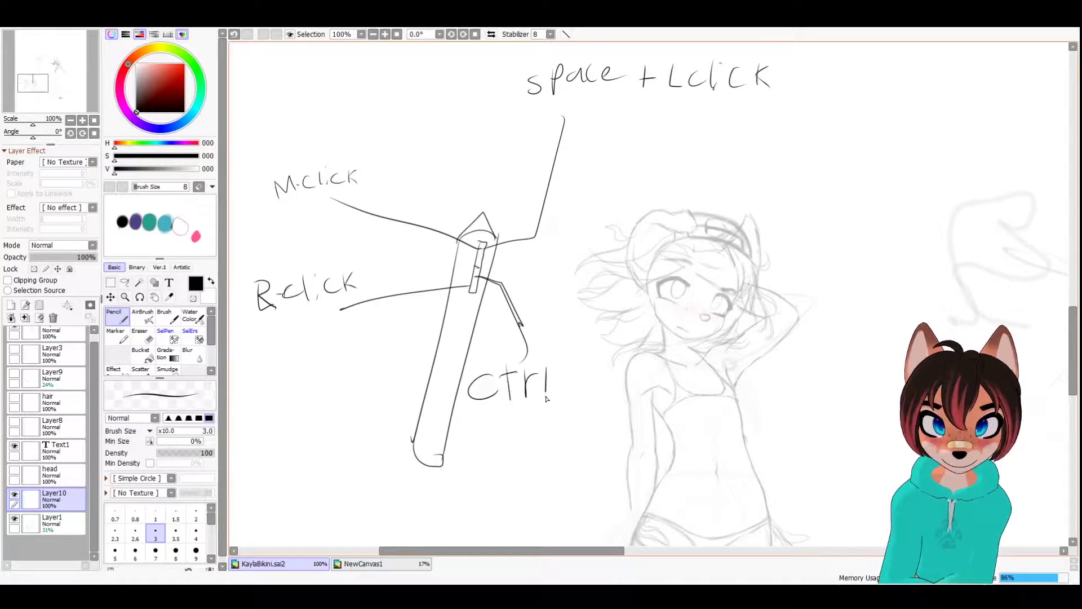
mouse_move(498, 418)
mouse_down()
mouse_move(528, 415)
mouse_move(548, 440)
mouse_up()
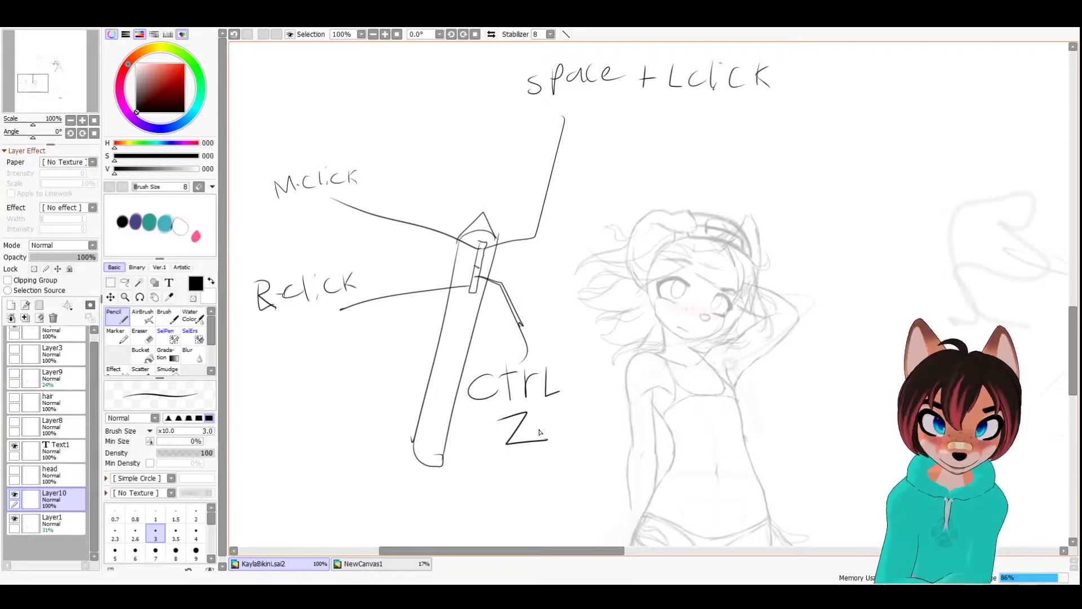
drag(473, 320, 500, 303)
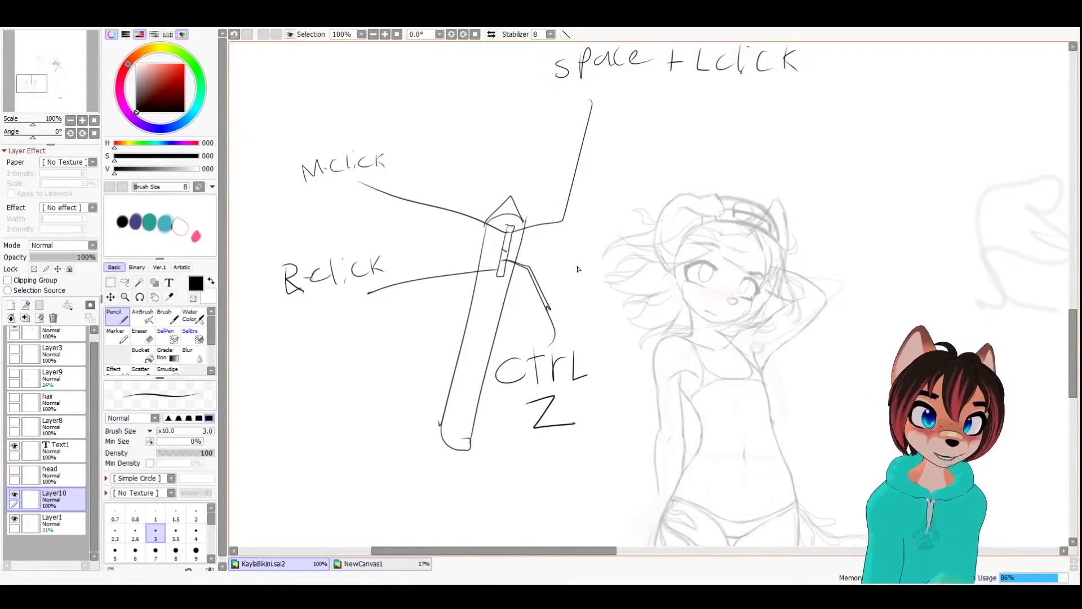
key(ctrl)
key(ctrl+z)
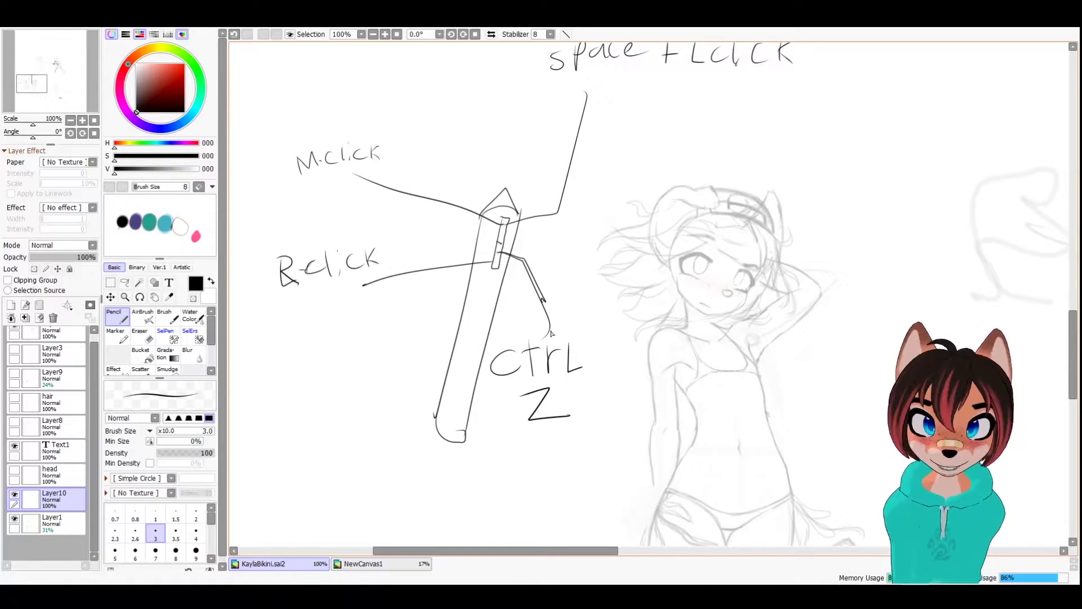
mouse_move(536, 297)
mouse_down()
mouse_move(550, 248)
mouse_move(545, 302)
mouse_move(543, 263)
mouse_up()
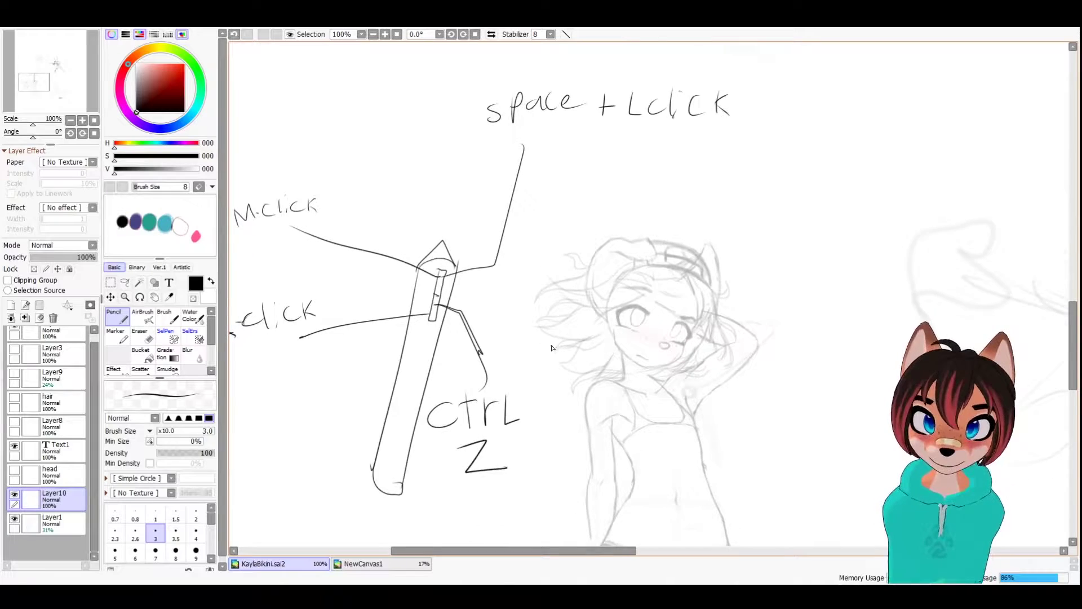
Trace the figure's hair outline, headband and ear over the faint sketch with the Pencil
mouse_move(553, 348)
mouse_down()
mouse_move(526, 322)
mouse_move(539, 322)
mouse_move(540, 309)
mouse_move(533, 316)
mouse_up()
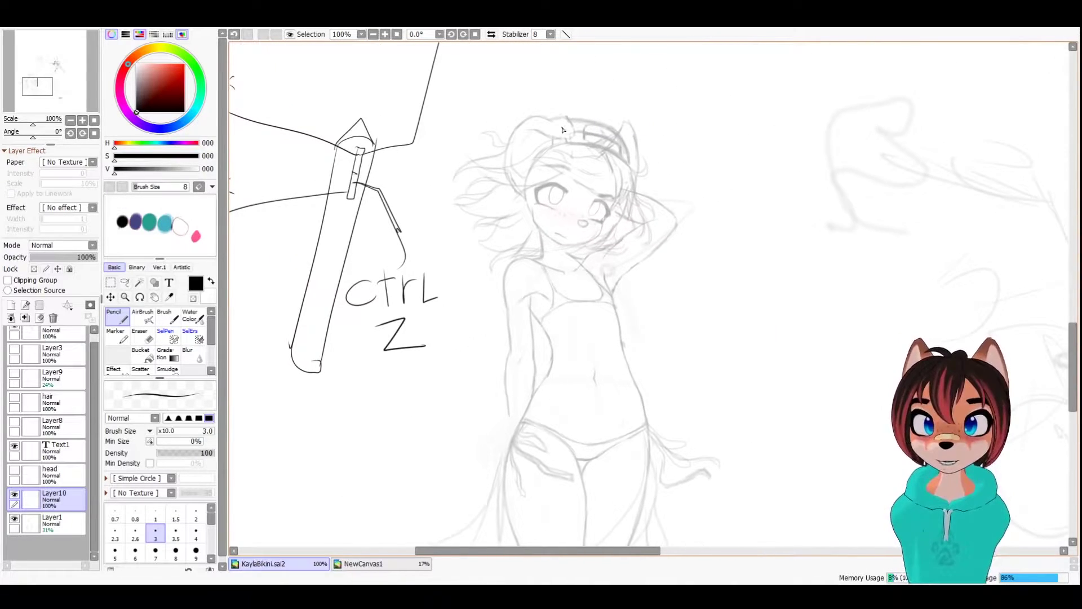
mouse_move(538, 118)
mouse_down()
mouse_move(507, 176)
mouse_move(534, 201)
mouse_up()
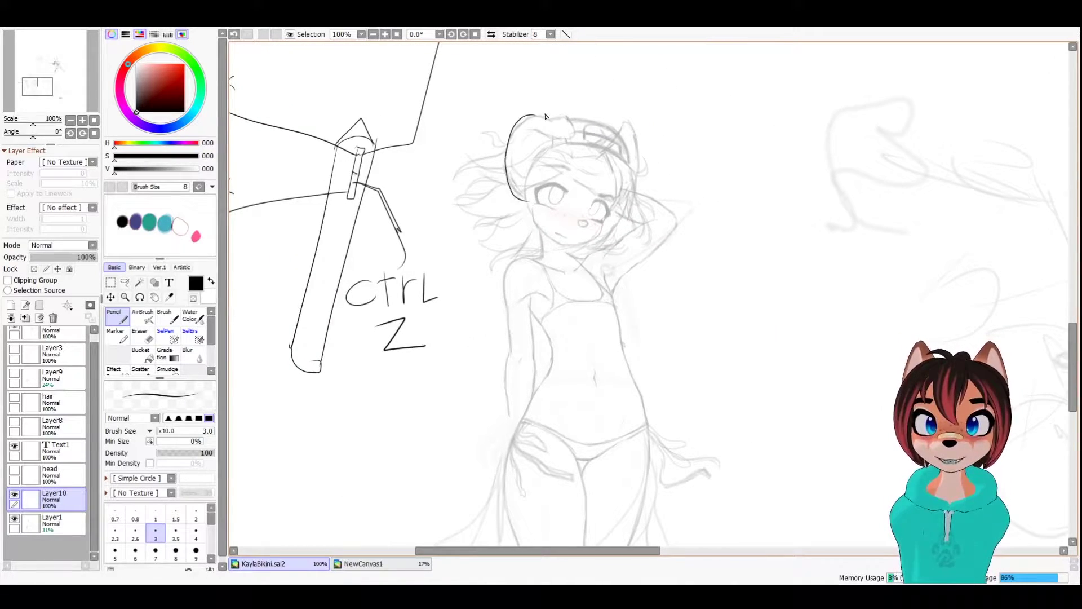
mouse_move(547, 117)
mouse_down()
mouse_move(572, 116)
mouse_move(573, 142)
mouse_move(533, 132)
mouse_move(631, 178)
mouse_up()
scroll(584, 129, up, 1)
drag(570, 157, 630, 174)
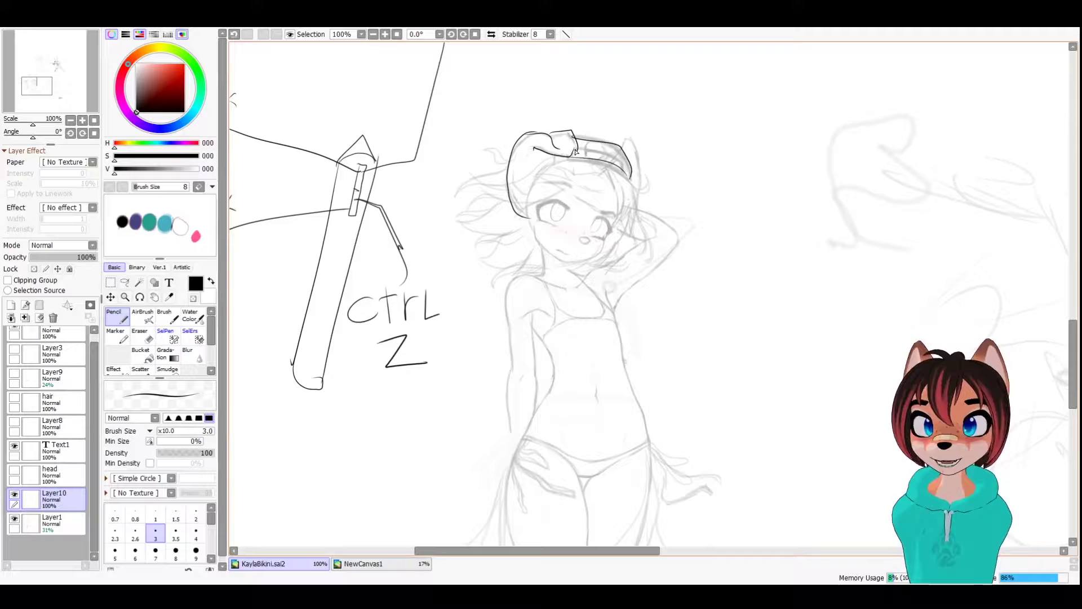
mouse_move(576, 151)
mouse_down()
mouse_move(615, 160)
mouse_move(633, 213)
mouse_up()
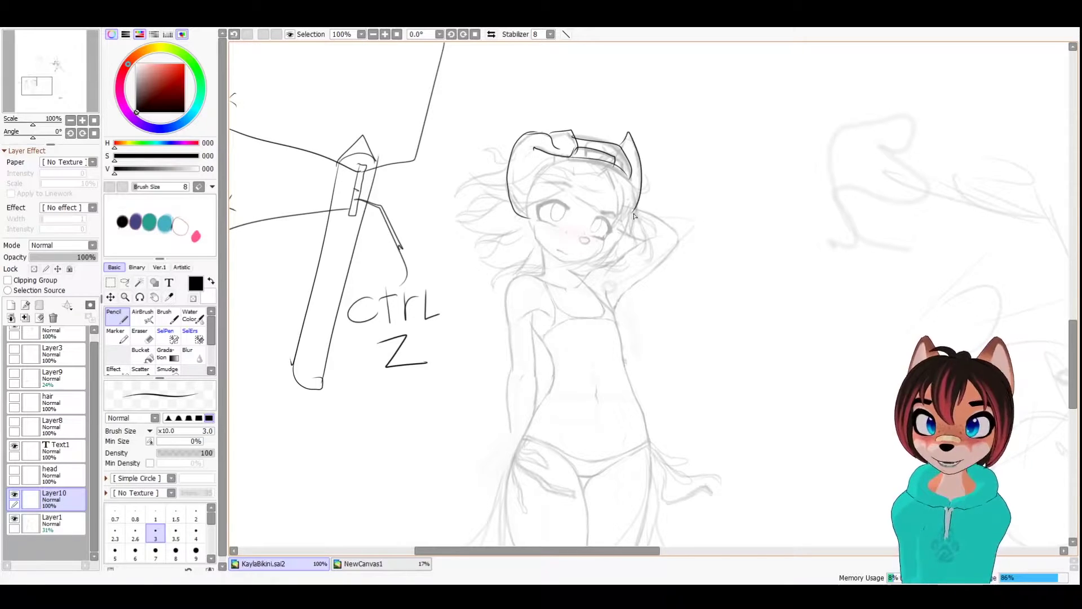
drag(536, 220, 555, 218)
drag(553, 147, 545, 190)
mouse_move(604, 226)
mouse_down()
mouse_move(618, 250)
mouse_move(597, 241)
mouse_move(651, 275)
mouse_move(565, 280)
mouse_move(559, 213)
mouse_move(583, 245)
mouse_up()
Undo the headband and ear strokes and redraw the lock of hair at the top of the figure's head
key(ctrl+z)
key(ctrl+z)
key(ctrl+z)
key(ctrl+z)
key(ctrl+z)
key(ctrl+z)
key(ctrl+z)
key(ctrl+z)
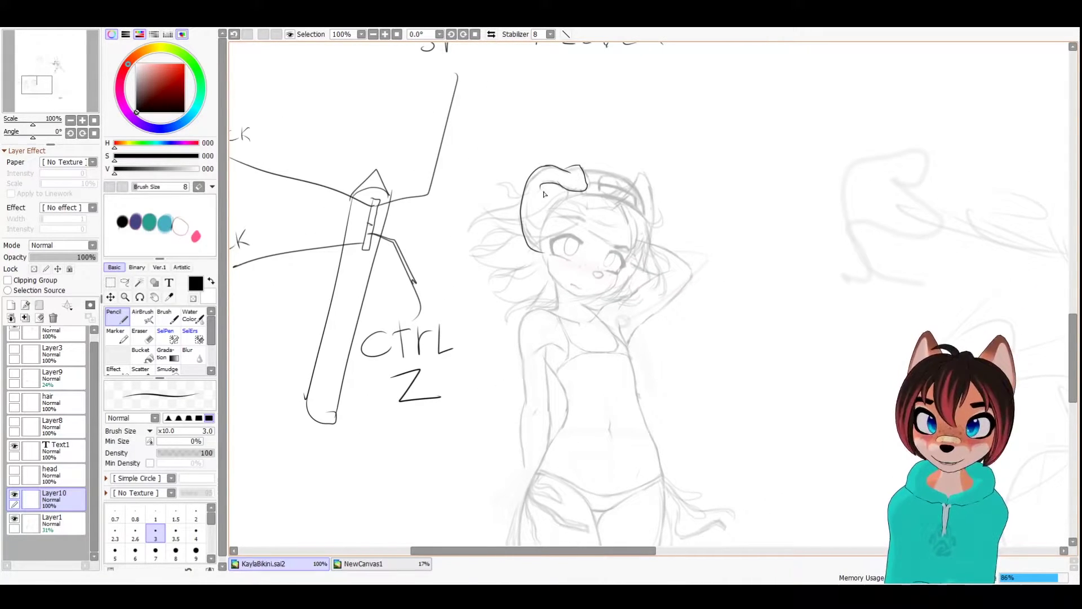
mouse_move(531, 200)
mouse_down()
mouse_move(551, 226)
mouse_move(539, 249)
mouse_move(565, 201)
mouse_up()
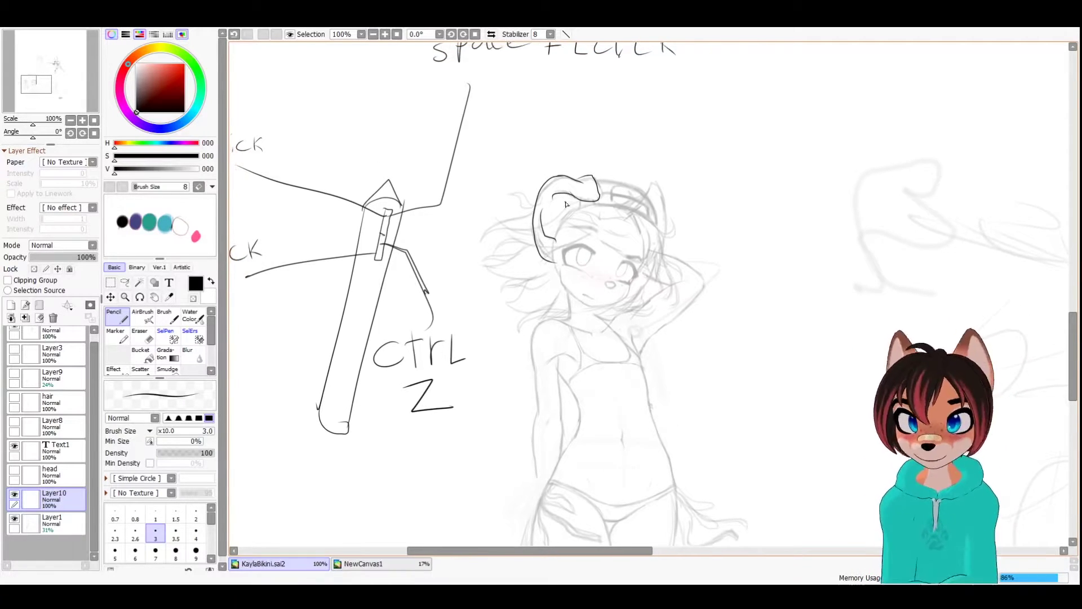
Undo all remaining hair outline strokes on the figure's head
key(ctrl+z)
key(ctrl+z)
key(ctrl+z)
drag(592, 248, 587, 250)
key(ctrl+z)
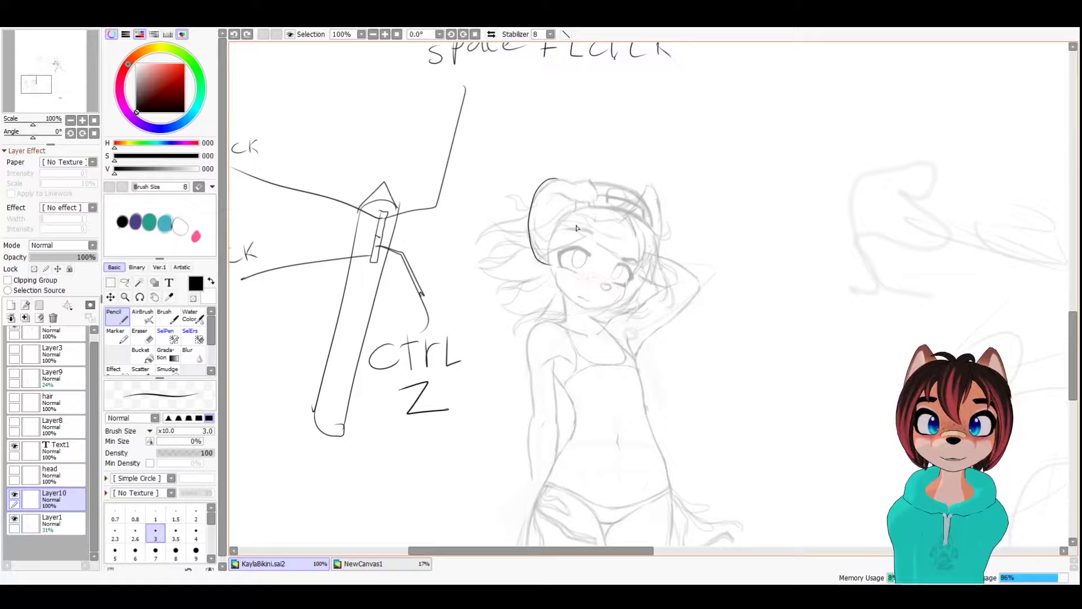
key(ctrl+z)
Draw test strokes above and beside the figure with the Pencil, undoing the arc above the head and the last stroke
drag(591, 147, 699, 174)
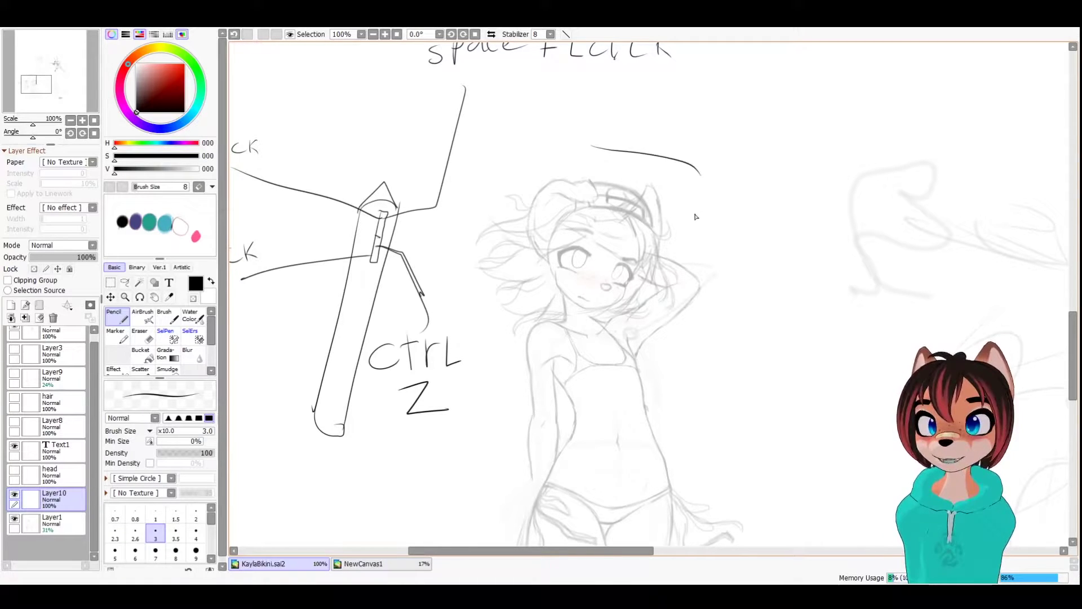
key(ctrl+z)
drag(750, 244, 690, 380)
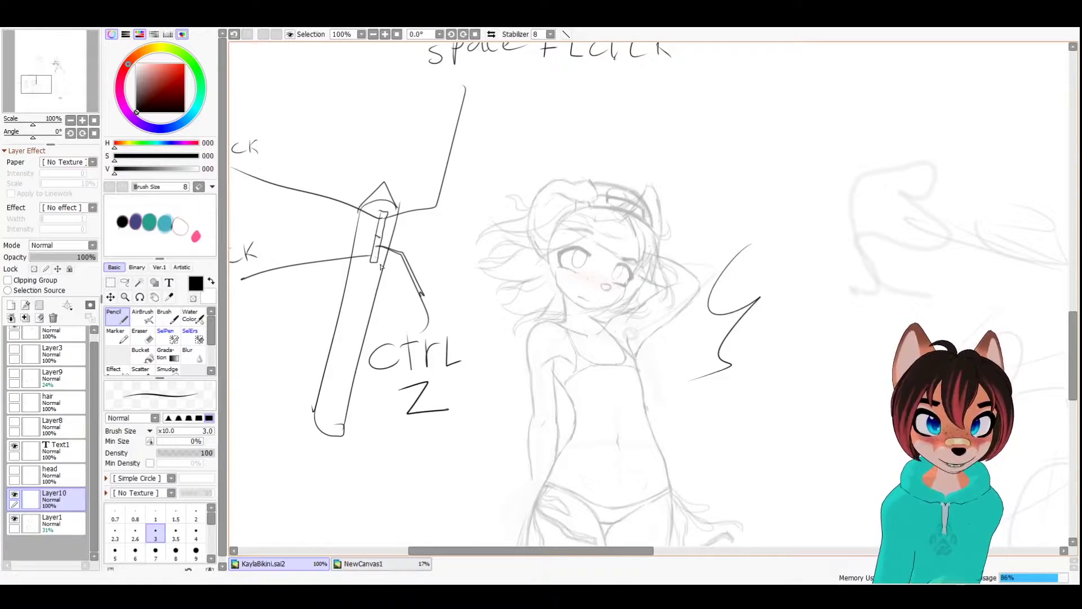
drag(381, 267, 418, 287)
mouse_move(517, 277)
mouse_down()
mouse_move(533, 254)
mouse_move(480, 278)
mouse_move(496, 348)
mouse_up()
key(ctrl+z)
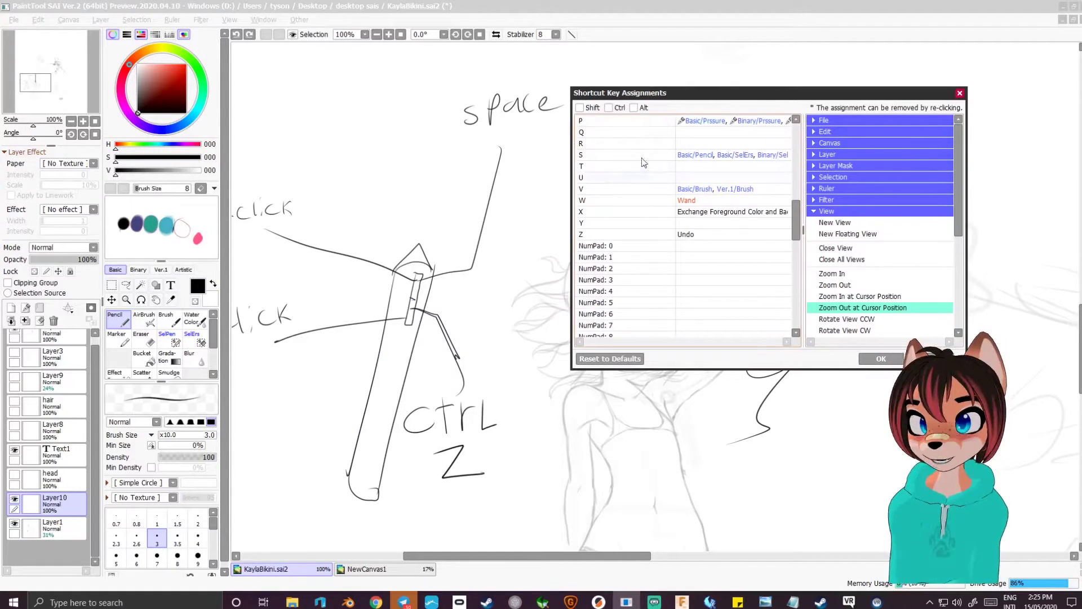
Check the function assigned to the Z key in the shortcut key assignments and accept the settings
click(583, 235)
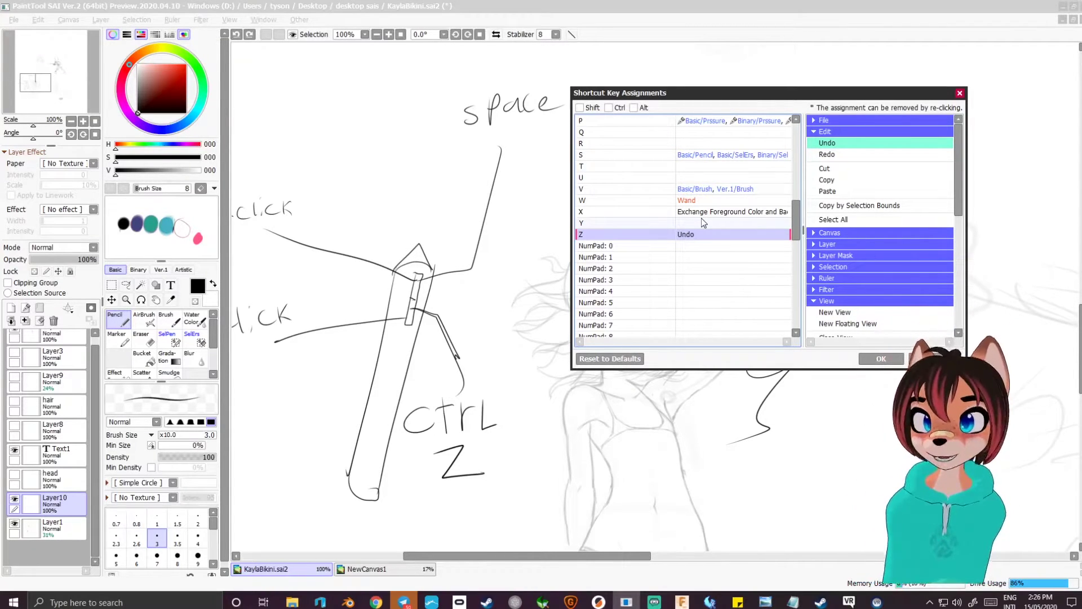
click(892, 364)
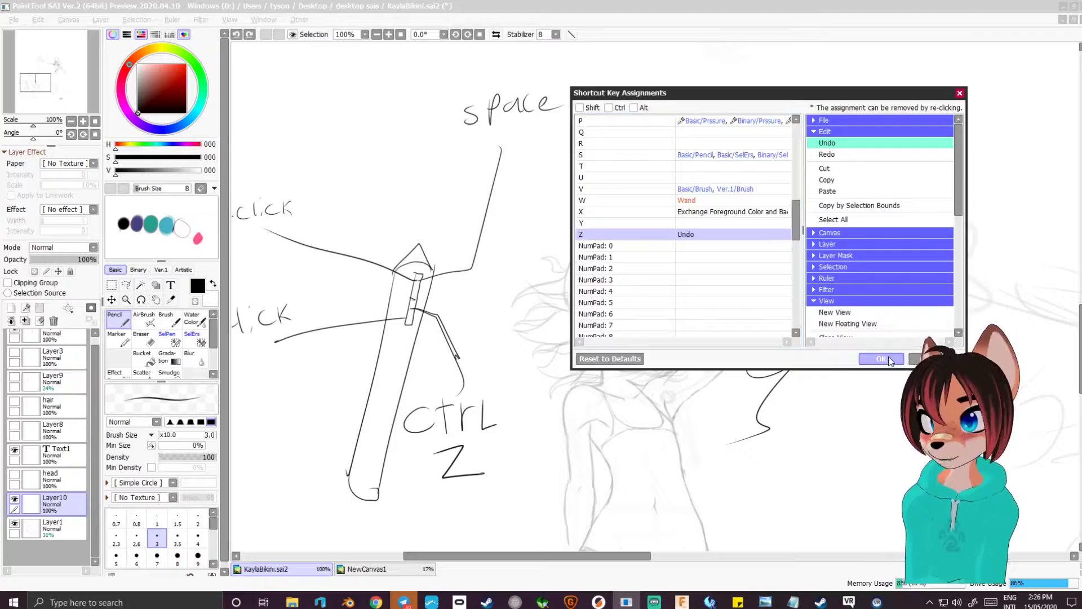
Undo the test strokes beside the figure, then scribble a short mark below the "CTRL Z" label and undo it
mouse_move(698, 208)
mouse_down()
mouse_move(741, 258)
mouse_move(763, 241)
mouse_up()
key(z)
key(ctrl+z)
key(ctrl+z)
drag(639, 302, 694, 225)
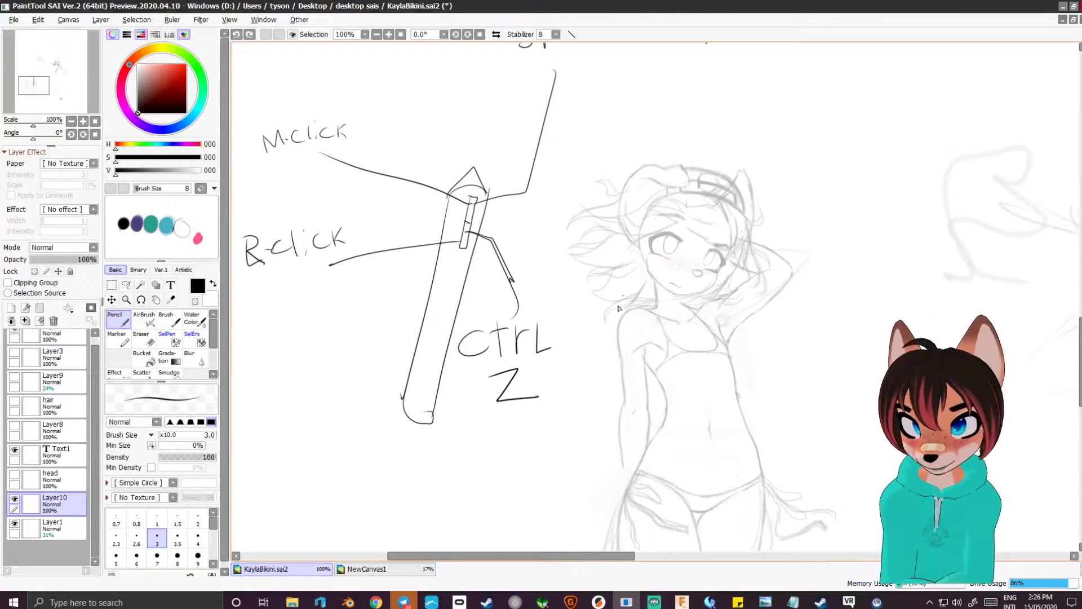
mouse_move(581, 292)
mouse_down()
mouse_move(643, 278)
mouse_move(696, 204)
mouse_up()
drag(621, 371, 608, 448)
drag(682, 280, 686, 224)
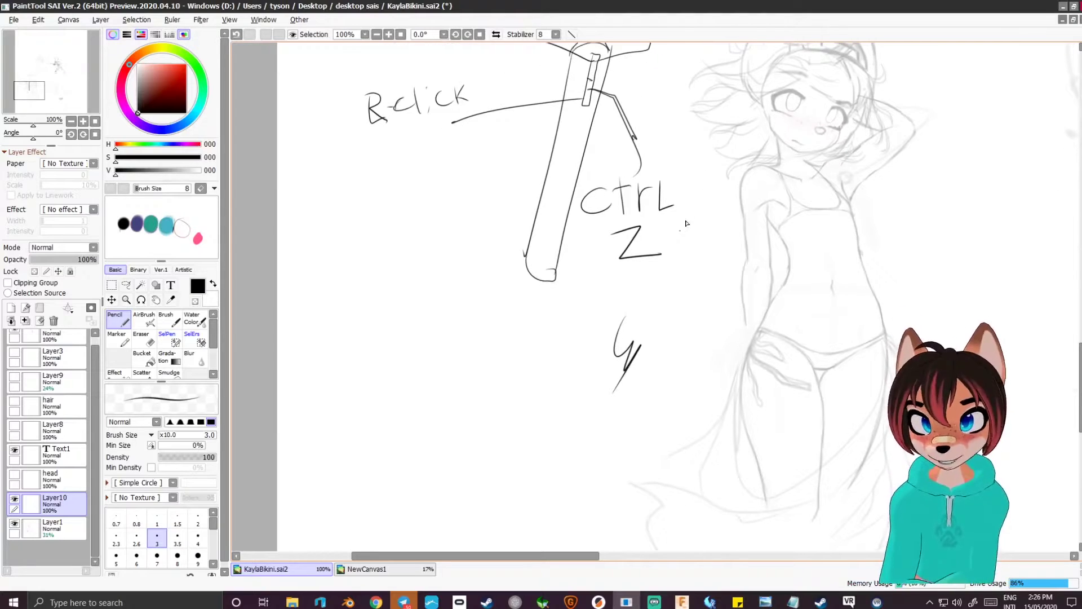
key(ctrl+z)
Draw a long curved leader line from the lower stylus button down across the stylus body, away from the figure
mouse_move(606, 124)
mouse_down()
mouse_move(524, 281)
mouse_move(561, 304)
mouse_move(591, 295)
mouse_move(588, 267)
mouse_move(573, 314)
mouse_move(546, 293)
mouse_move(347, 507)
mouse_up()
mouse_move(523, 373)
mouse_down()
mouse_move(576, 309)
mouse_move(551, 382)
mouse_up()
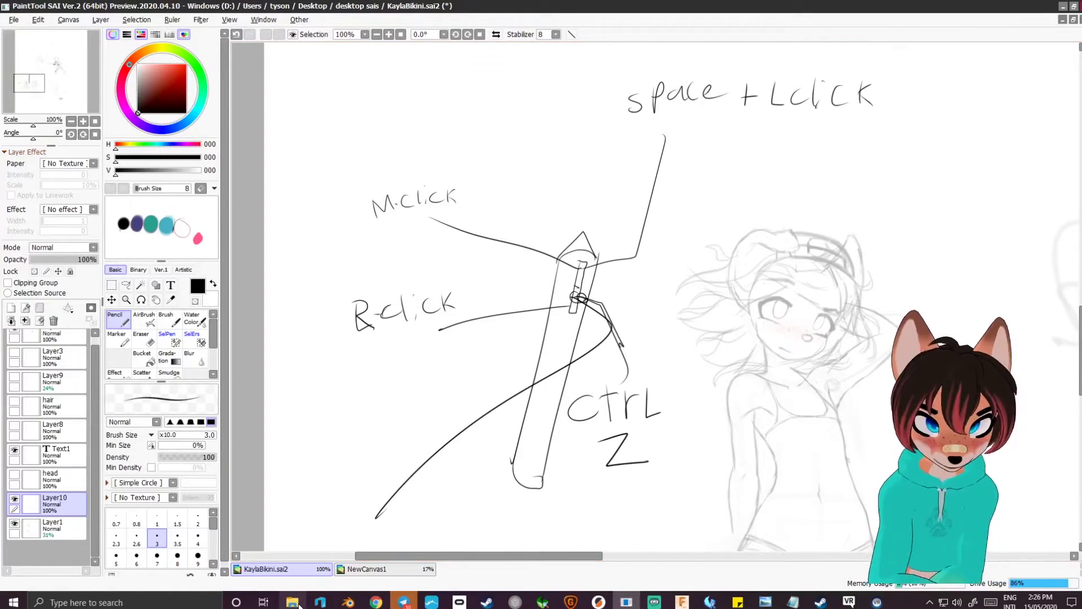
Open Wacom Tablet Properties and display the pen settings for the sai2 application
key(super)
text(wac)
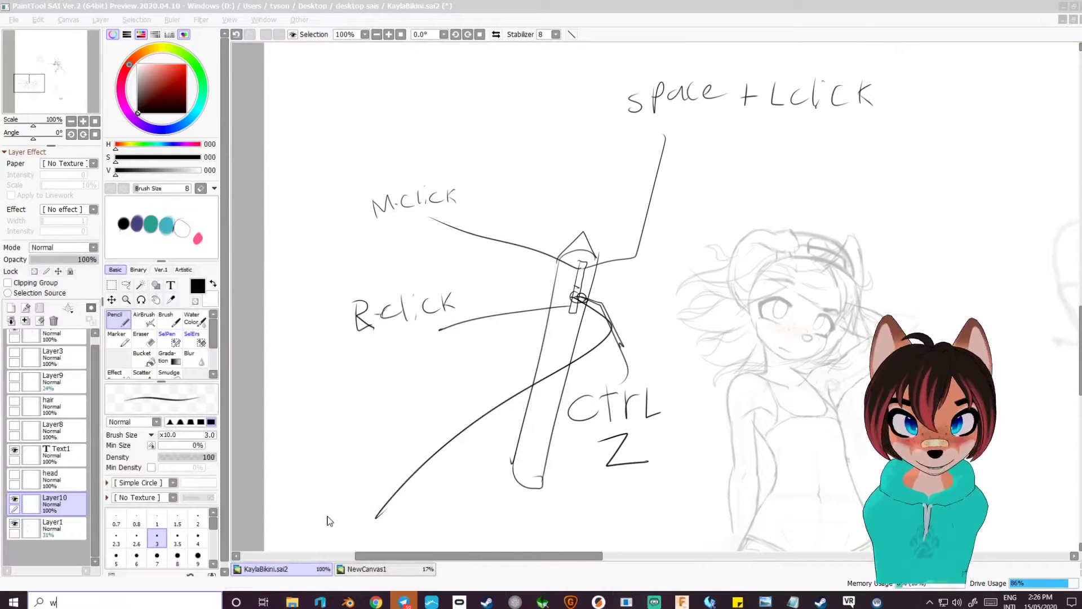
key(Return)
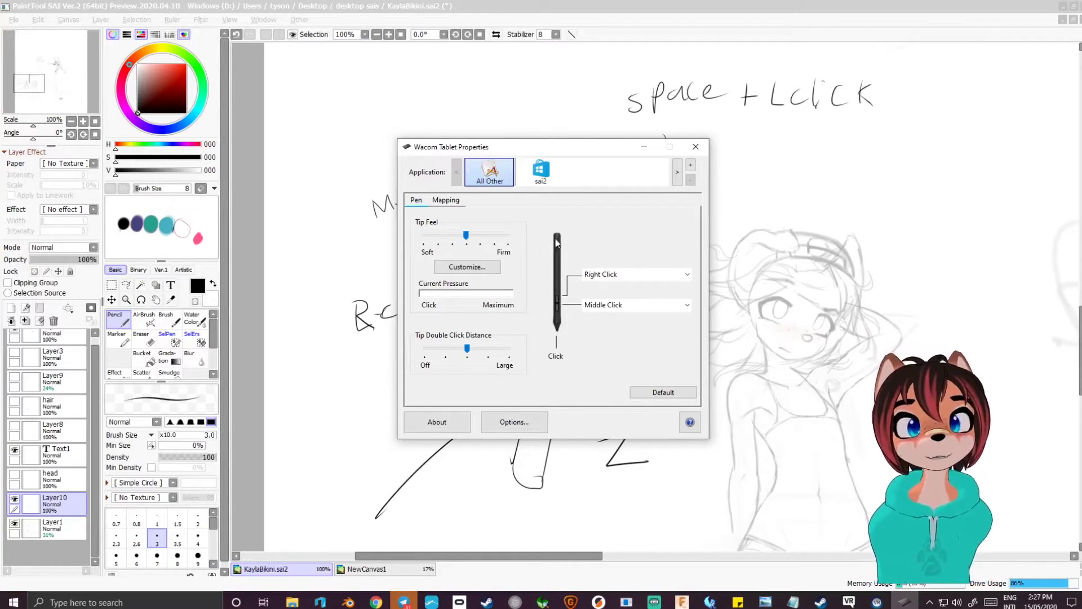
click(541, 172)
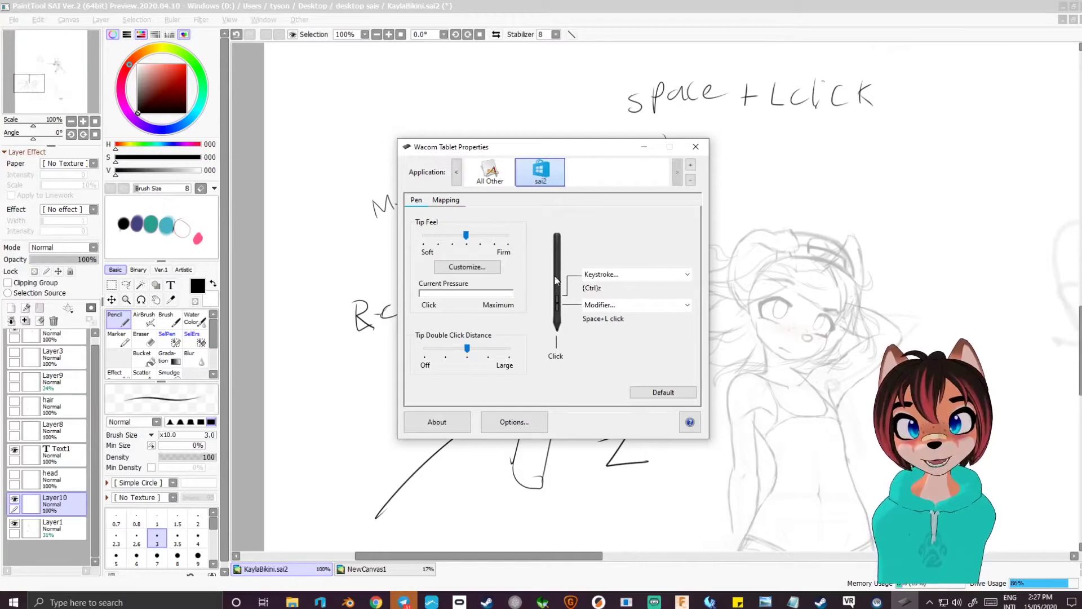
Define the function of the pen button nearer the tip as a Space + Left click modifier
click(599, 306)
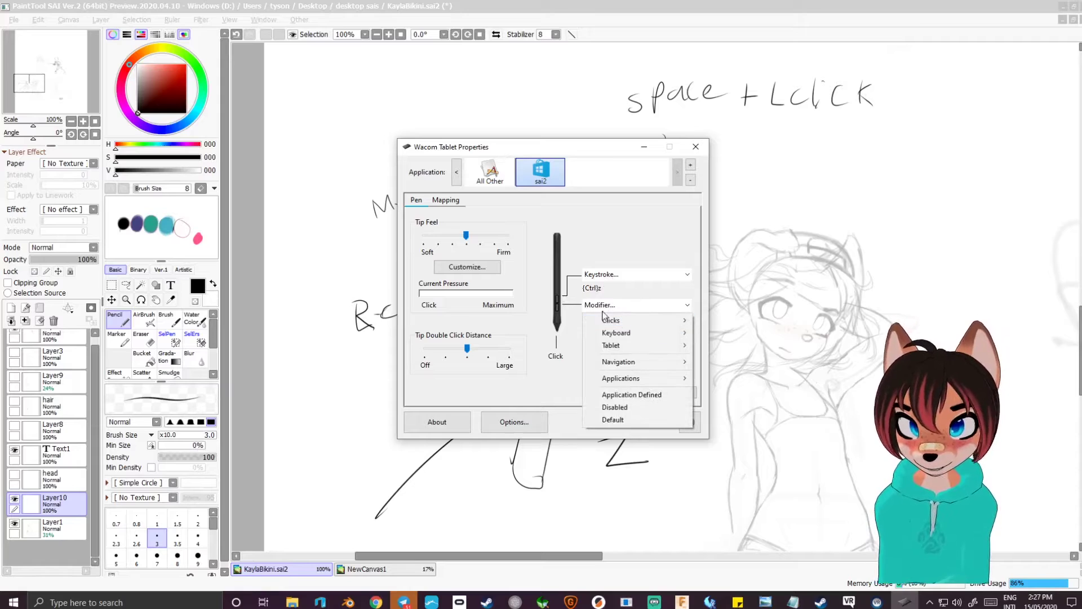
mouse_move(683, 334)
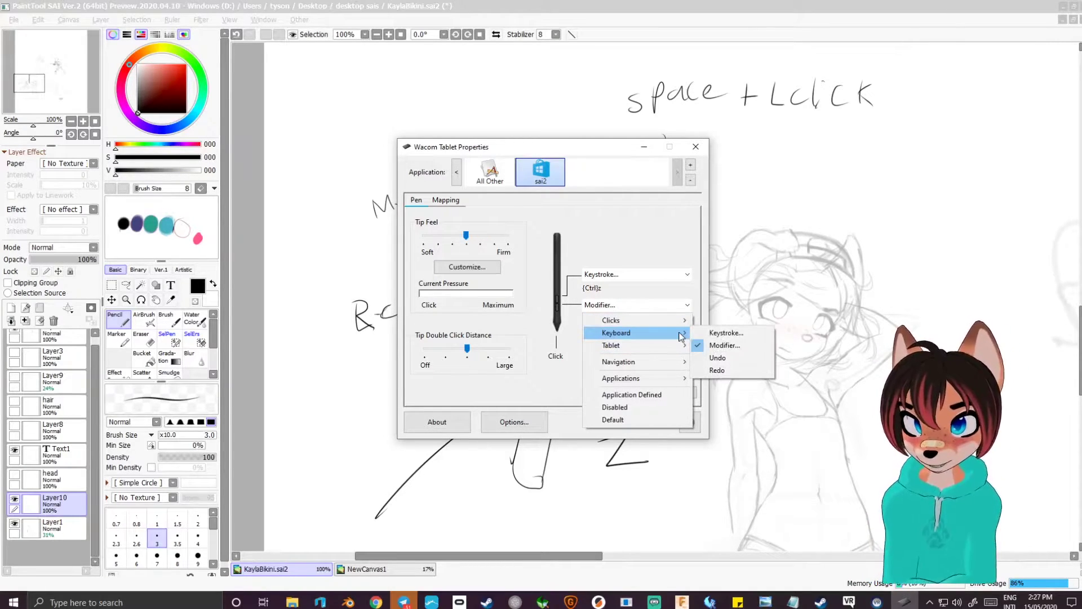
click(727, 345)
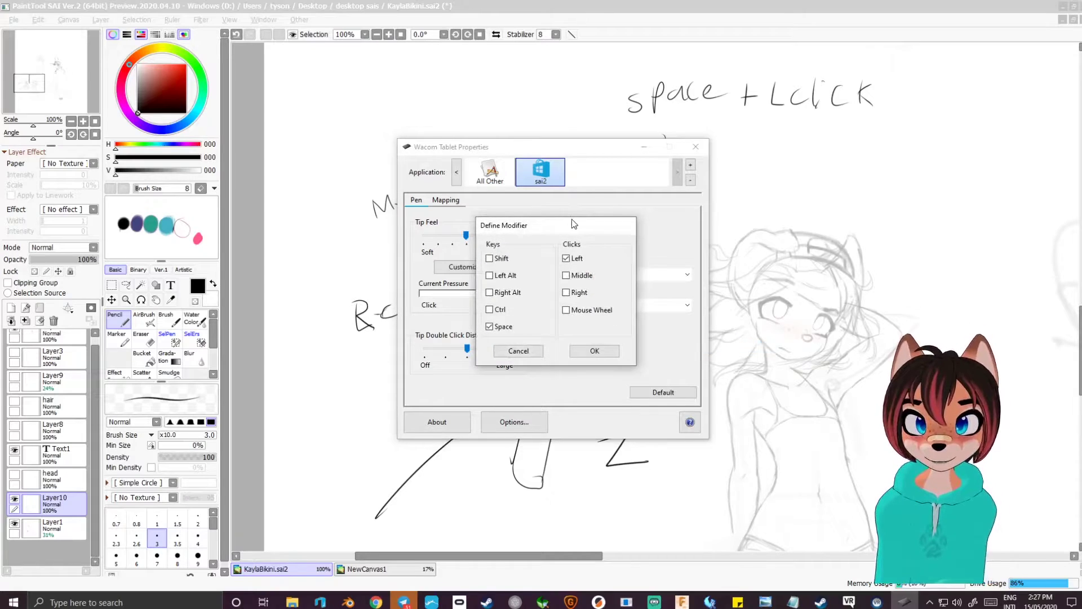
drag(573, 224, 675, 204)
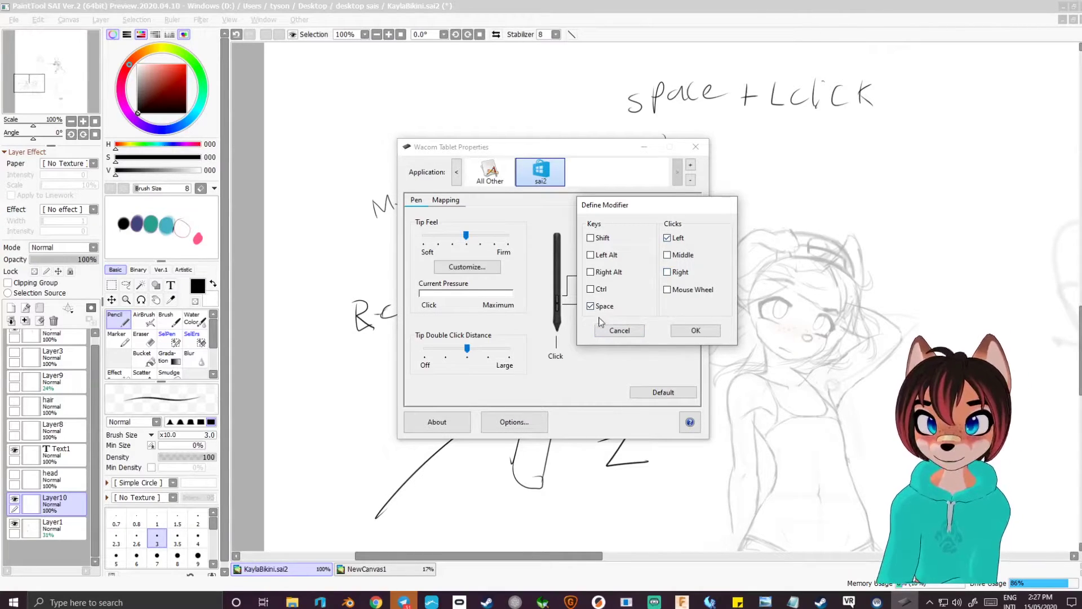
click(667, 238)
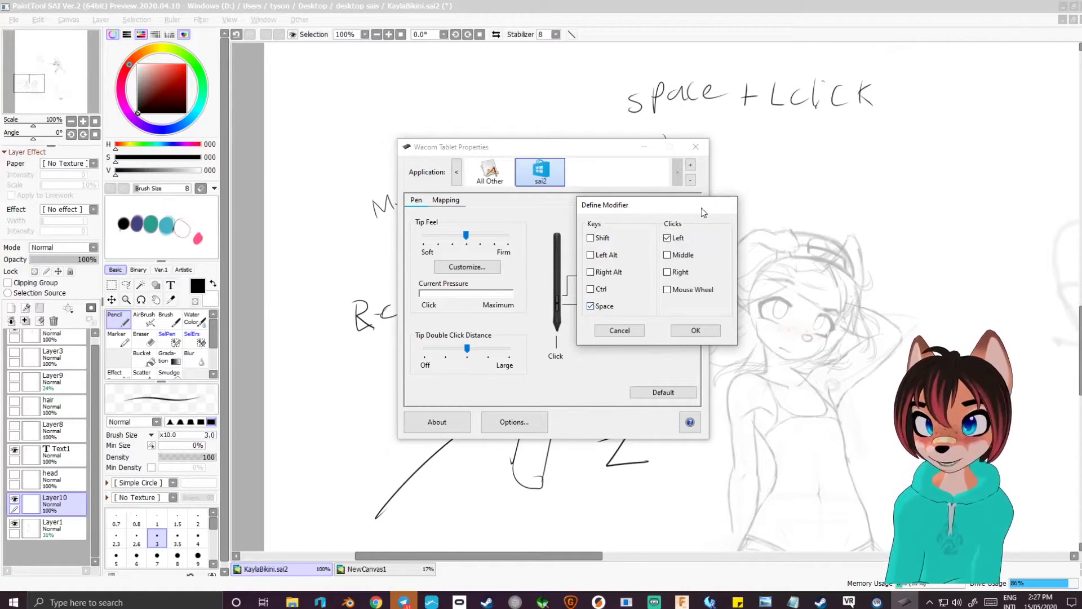
click(685, 331)
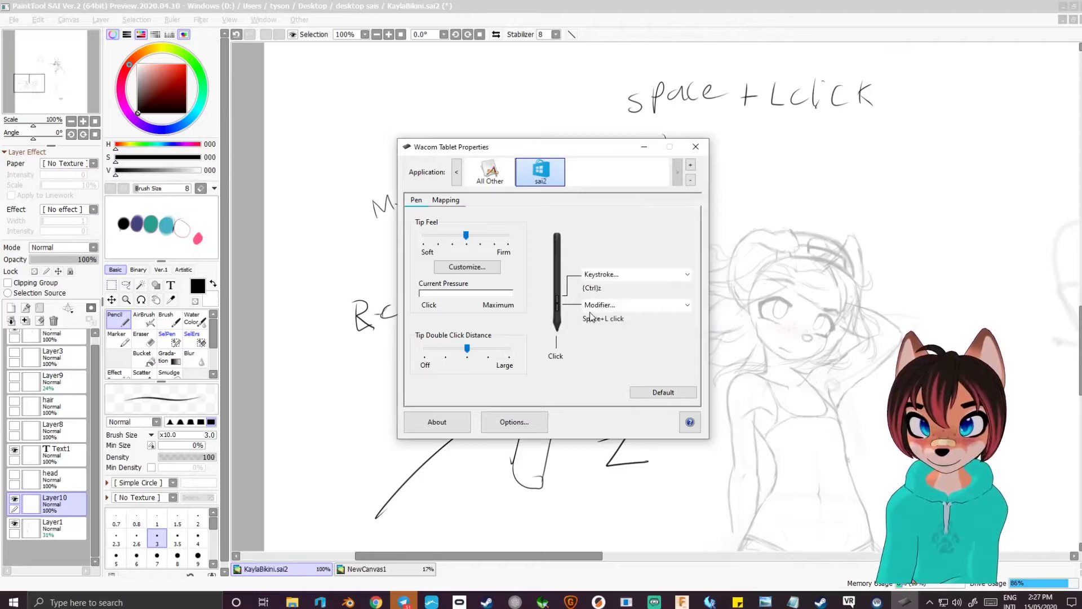
Switch back to the PaintTool SAI canvas and demonstrate panning, rotating and zooming the view out to 75%
click(619, 276)
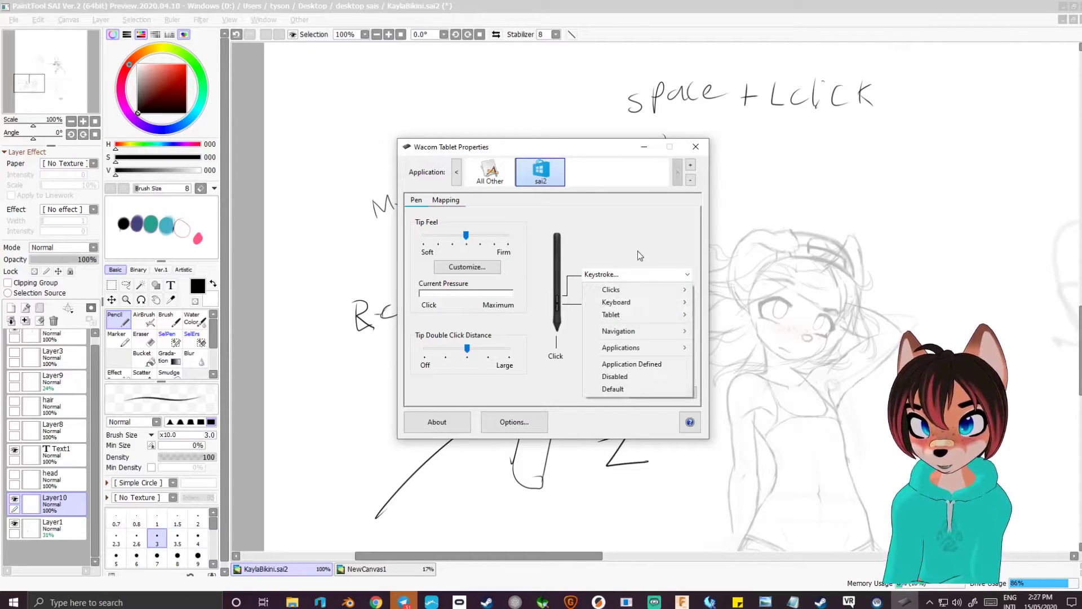
click(658, 271)
click(637, 5)
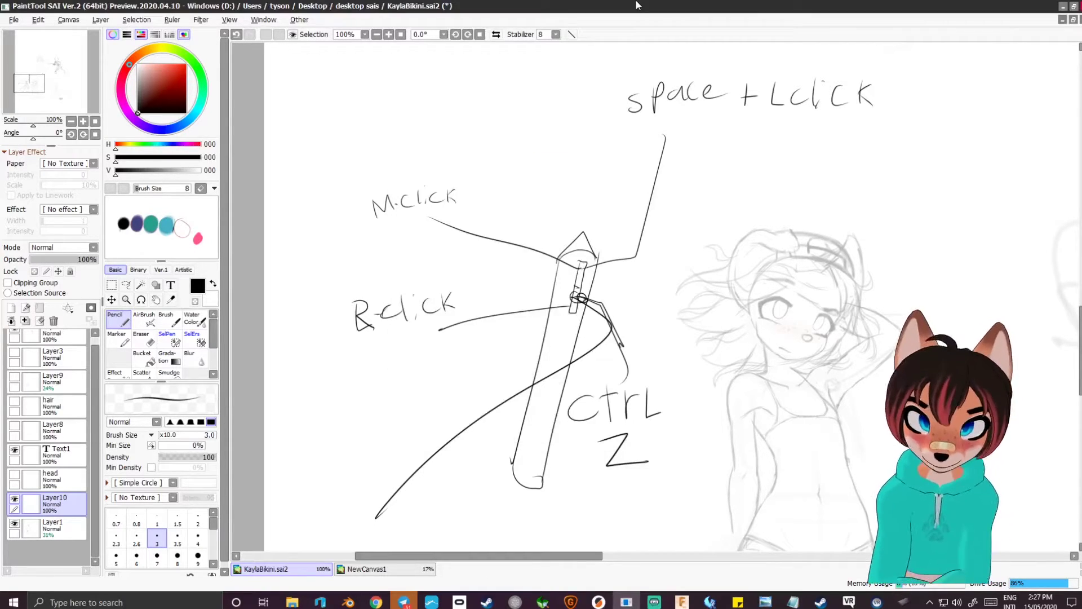
drag(534, 172, 515, 147)
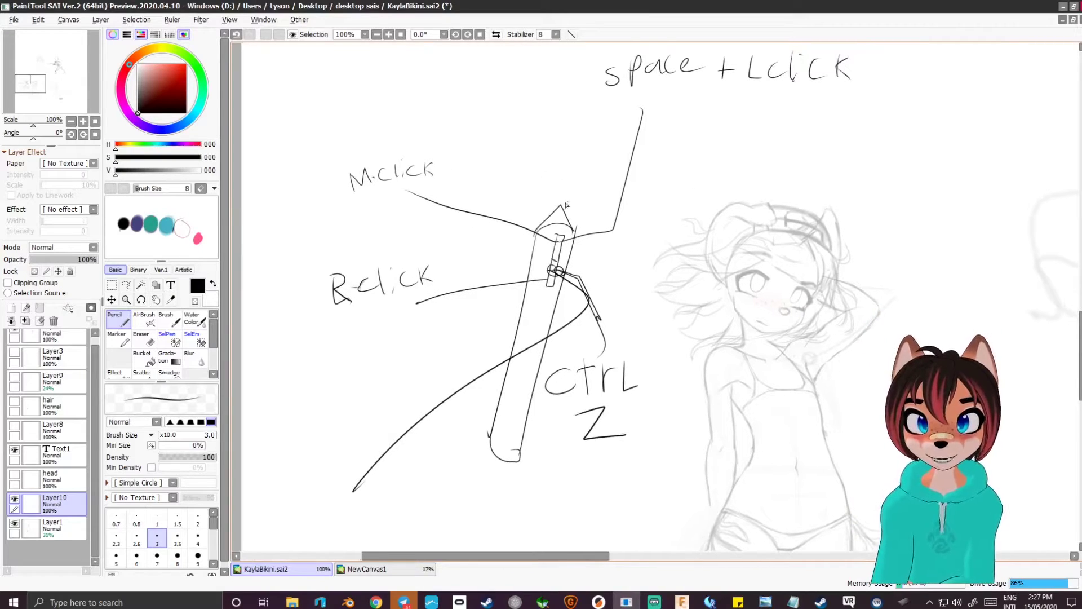
scroll(578, 185, up, 3)
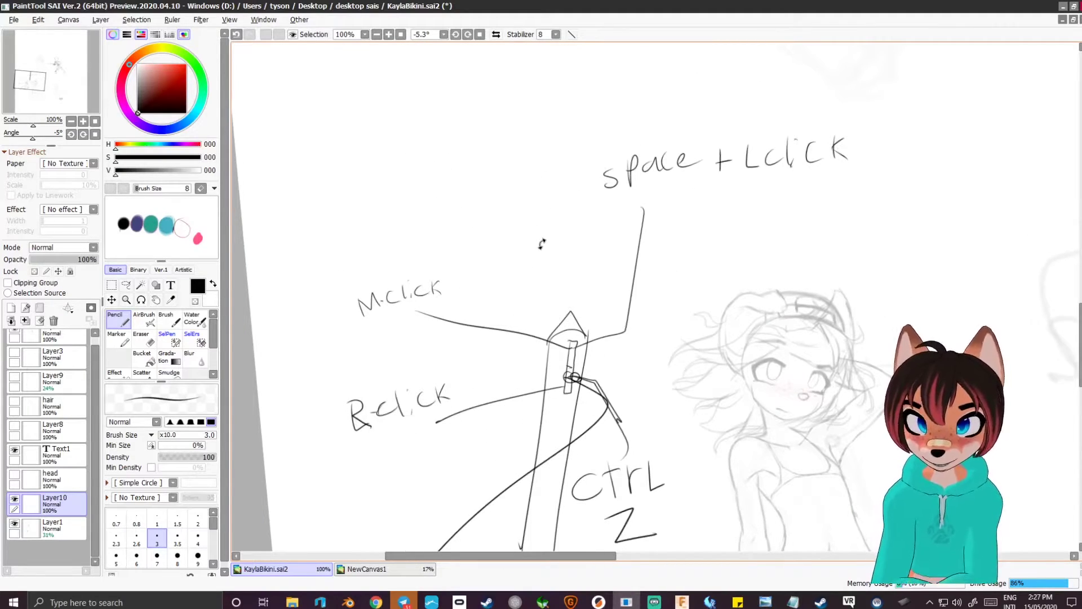
mouse_move(540, 242)
mouse_down()
mouse_move(613, 153)
mouse_move(553, 384)
mouse_move(541, 193)
mouse_move(521, 243)
mouse_up()
scroll(521, 242, down, 1)
mouse_move(529, 315)
mouse_down()
mouse_move(507, 237)
mouse_move(528, 315)
mouse_up()
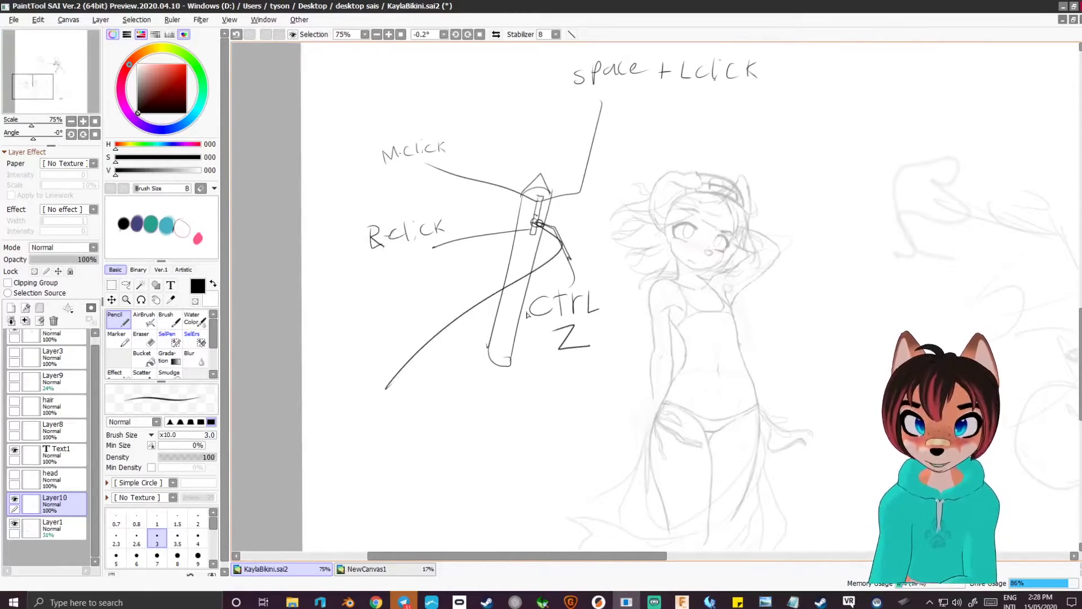
Return to Wacom Tablet Properties and set the pen button farther from the tip to a Left Alt + Space + Left click modifier
click(905, 602)
click(637, 274)
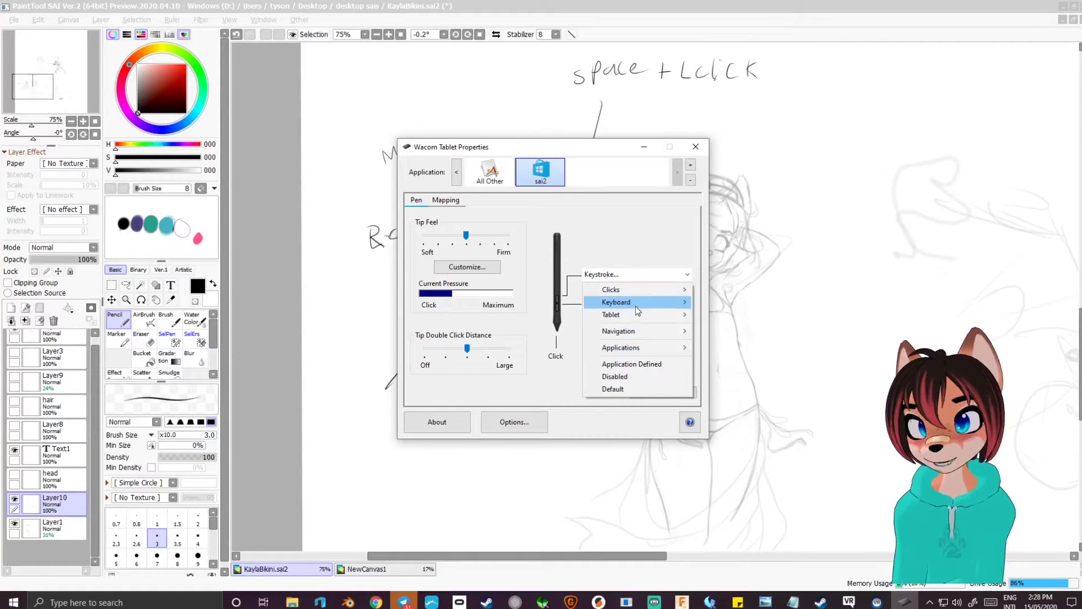
mouse_move(635, 315)
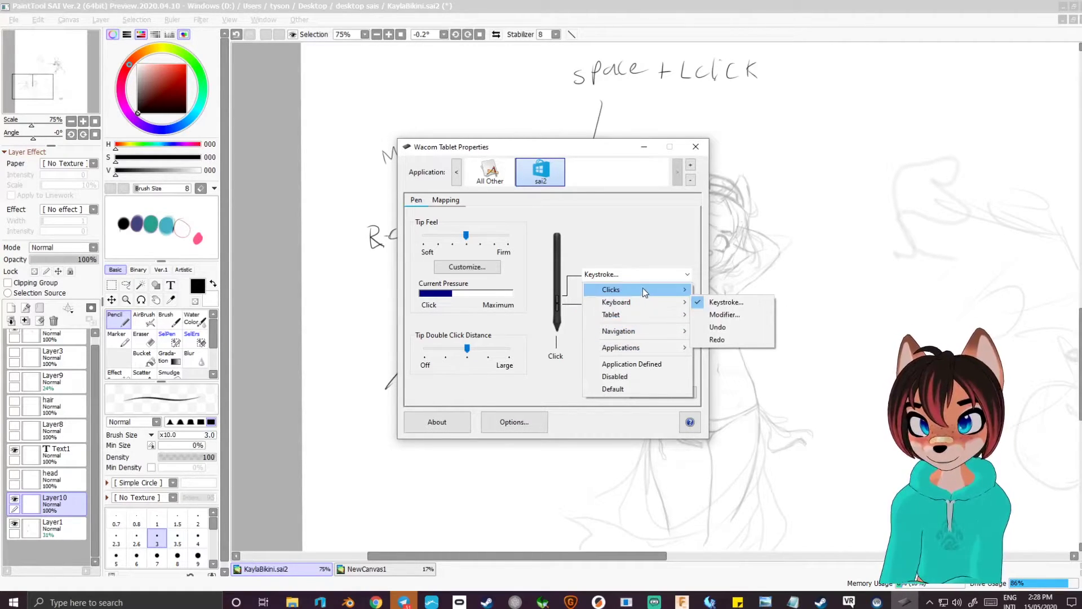
mouse_move(643, 290)
click(724, 314)
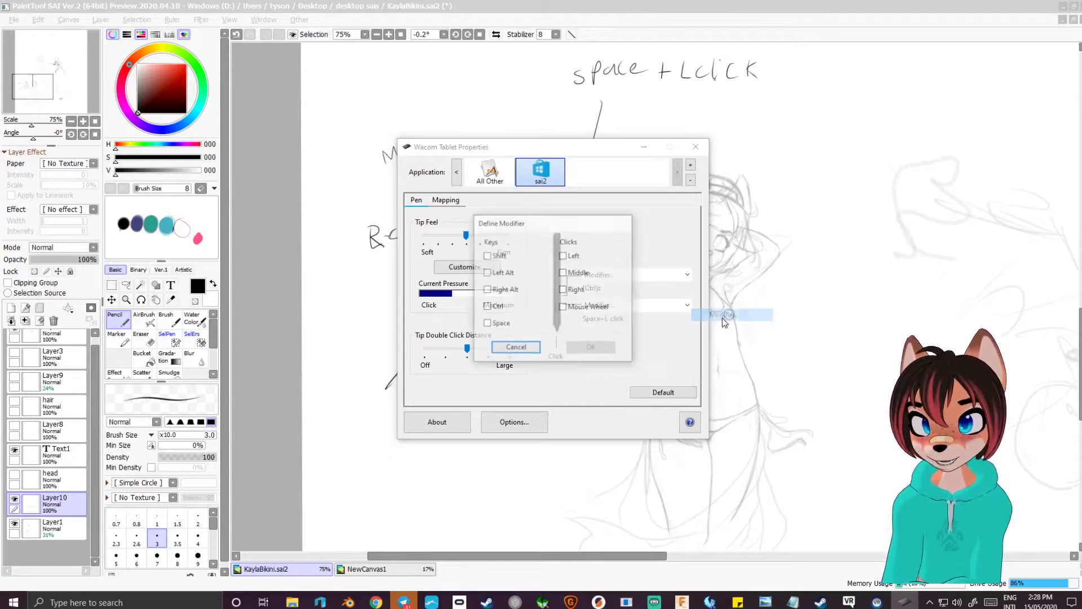
drag(558, 229, 665, 246)
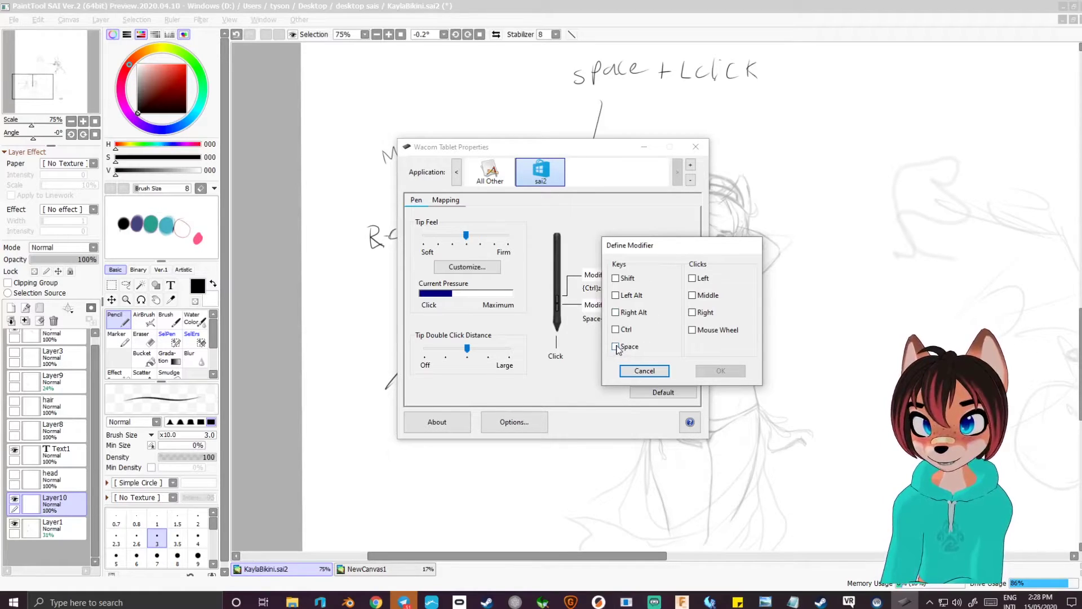
click(615, 295)
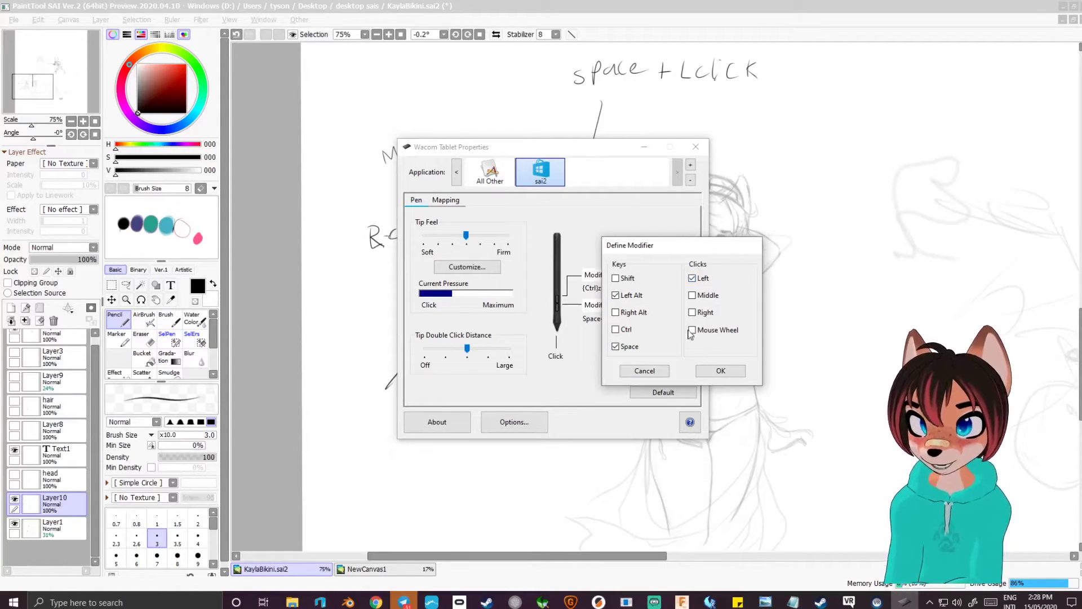
click(720, 371)
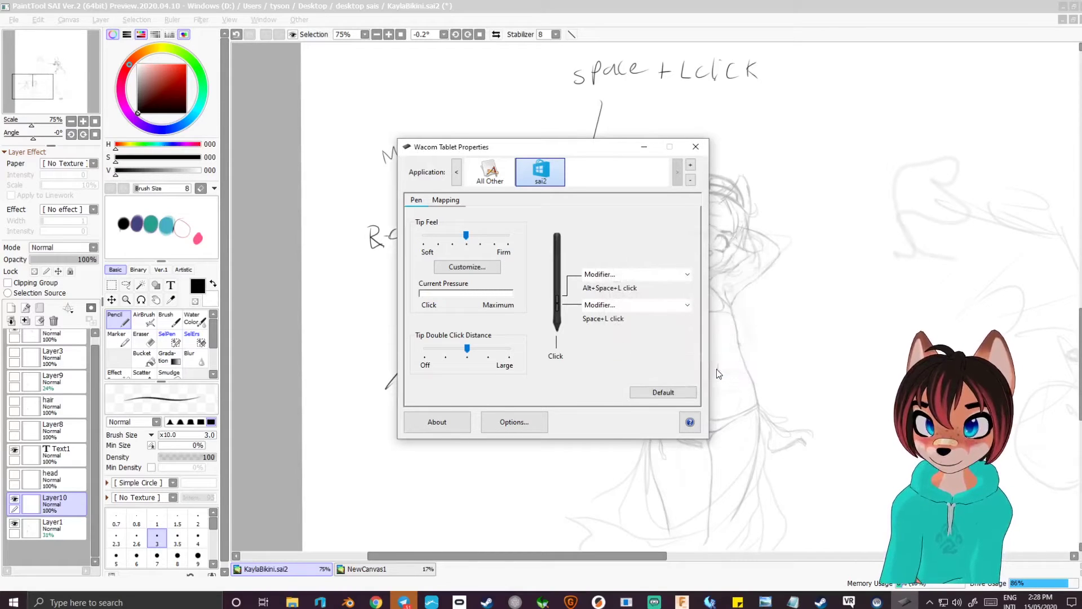
Test the remapped pen button in PaintTool SAI by rotating the canvas back and forth to nearly upright
mouse_move(693, 215)
mouse_down()
mouse_move(633, 203)
mouse_move(532, 402)
mouse_move(541, 307)
mouse_move(582, 355)
mouse_move(648, 395)
mouse_move(635, 121)
mouse_move(603, 210)
mouse_move(625, 169)
mouse_move(573, 279)
mouse_up()
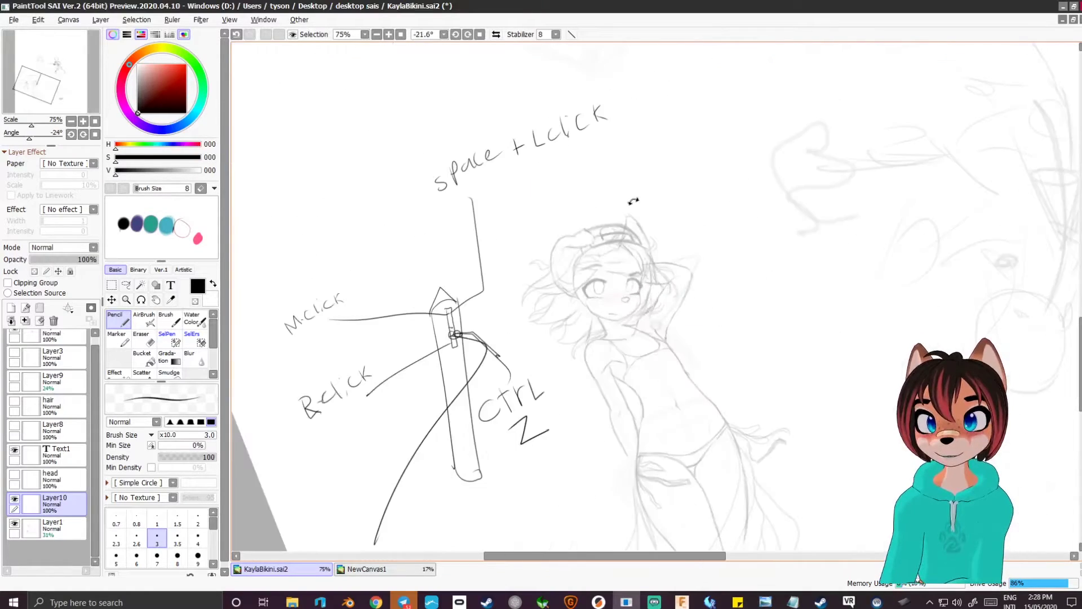
drag(591, 339, 568, 303)
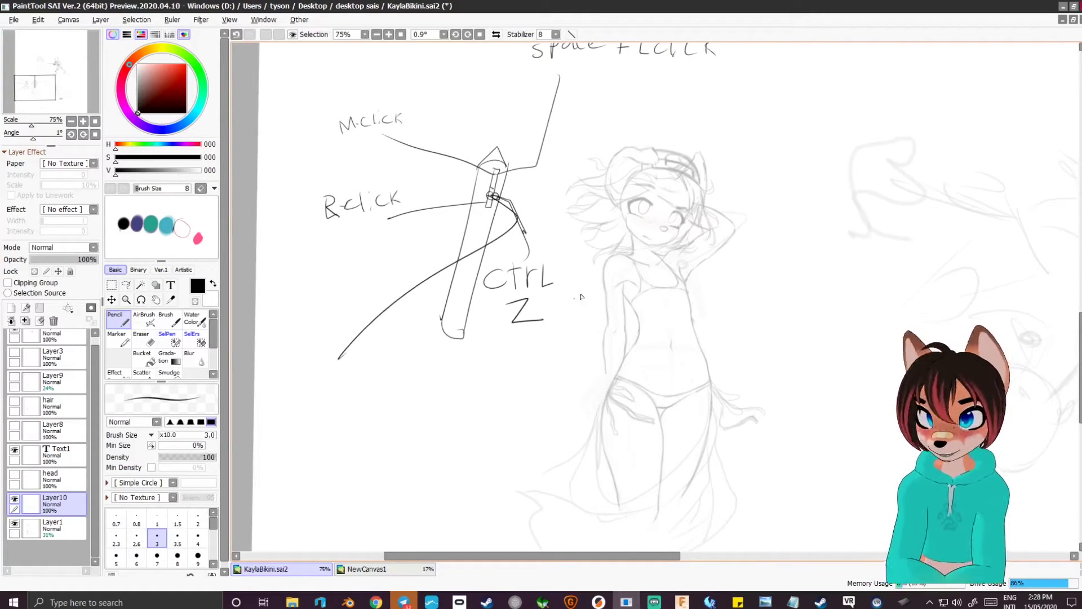
mouse_move(566, 288)
mouse_down()
mouse_move(550, 328)
mouse_move(550, 305)
mouse_move(508, 282)
mouse_move(665, 306)
mouse_move(580, 197)
mouse_move(687, 342)
mouse_move(473, 365)
mouse_up()
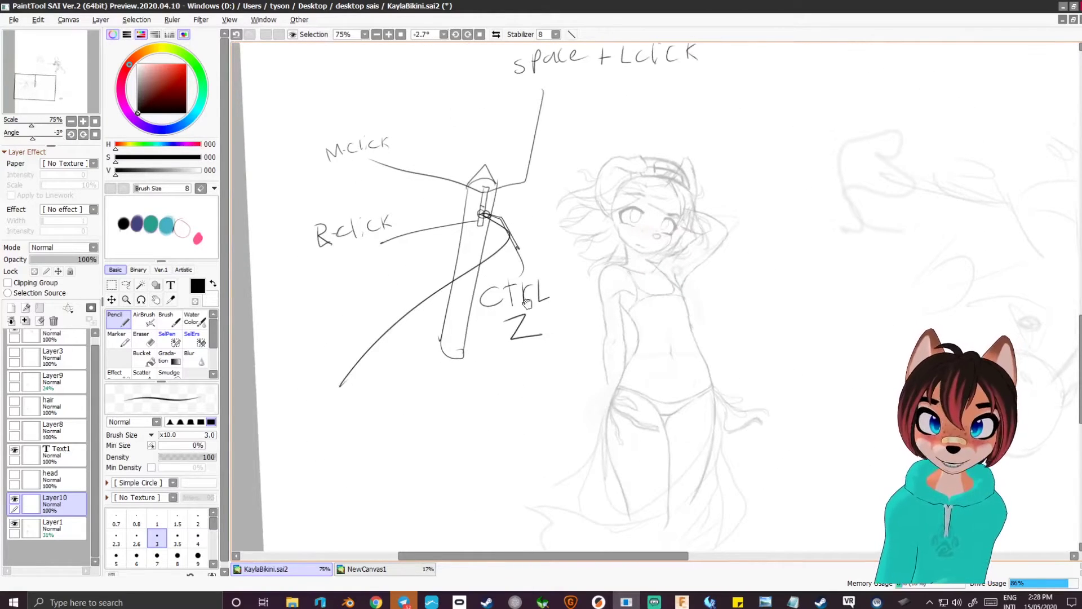
Scribble out the "CTRL Z" label and draw a new leader line from the lower stylus button to the handwritten word "rotate"
drag(527, 302, 538, 314)
mouse_move(496, 307)
mouse_down()
mouse_move(564, 355)
mouse_move(574, 294)
mouse_up()
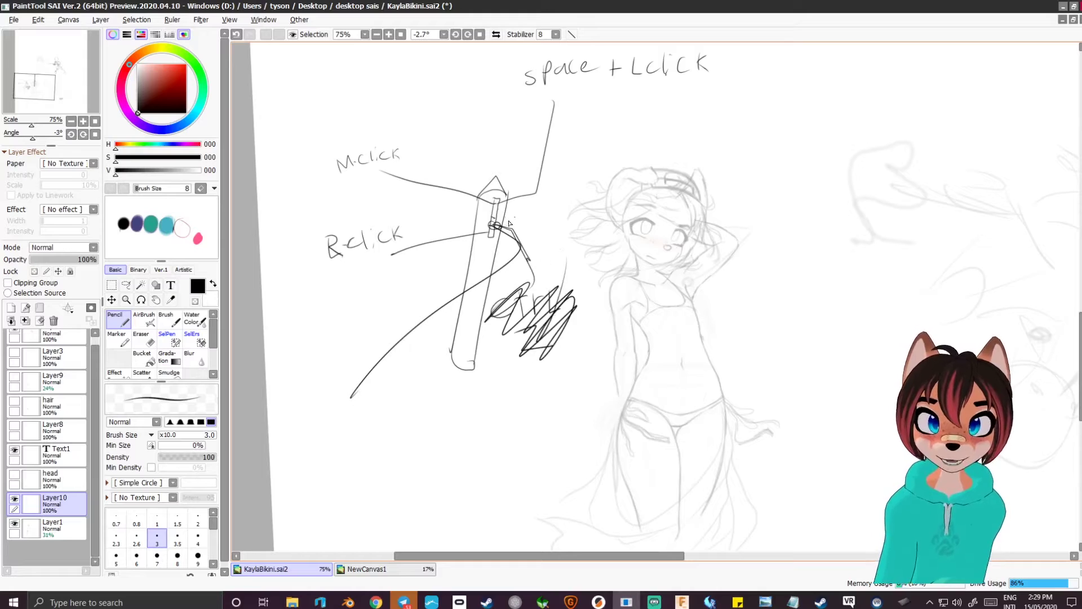
mouse_move(493, 227)
mouse_down()
mouse_move(580, 276)
mouse_move(464, 471)
mouse_up()
mouse_move(481, 437)
mouse_down()
mouse_move(473, 451)
mouse_move(489, 442)
mouse_up()
drag(498, 439, 500, 449)
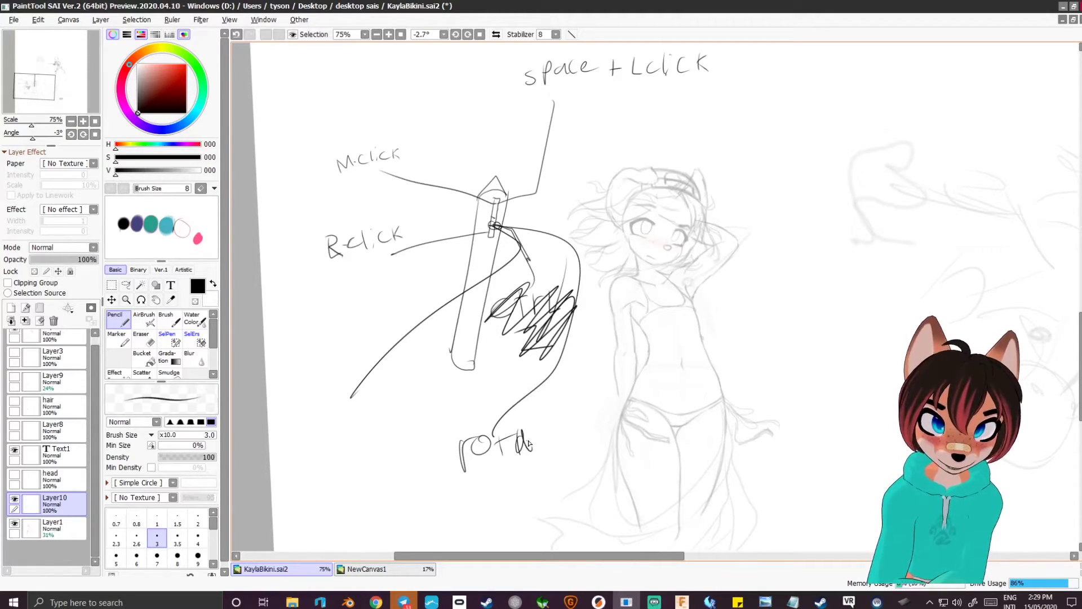
drag(560, 421, 544, 431)
mouse_move(561, 432)
mouse_down()
mouse_move(593, 426)
mouse_move(535, 402)
mouse_move(587, 433)
mouse_up()
Write "(PAN)" above the "space + Lclick" label of the upper stylus button
drag(515, 222, 556, 253)
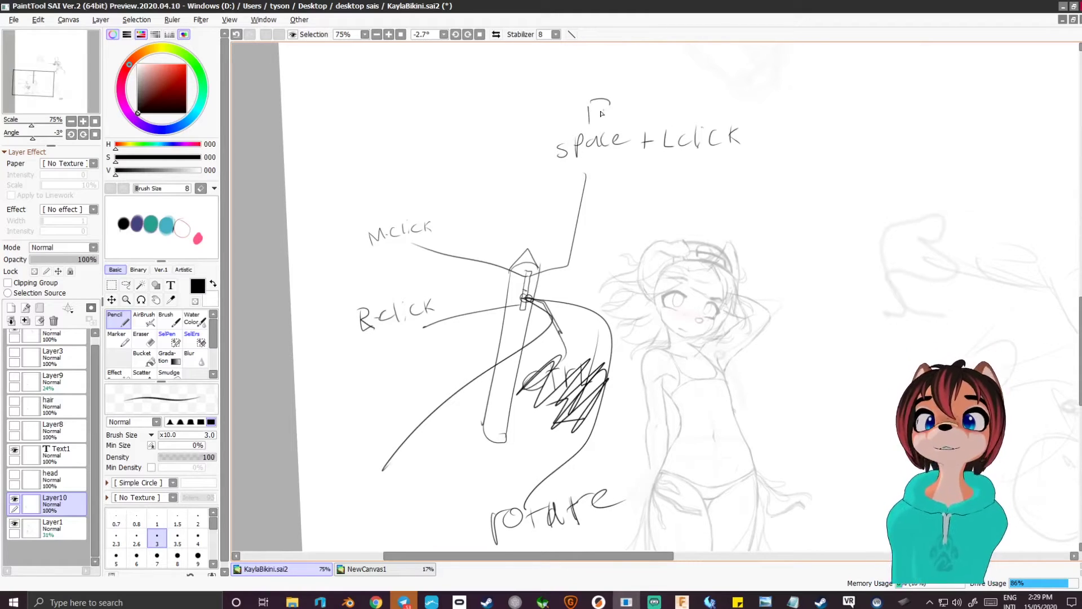
mouse_move(545, 332)
mouse_down()
mouse_move(496, 286)
mouse_move(504, 334)
mouse_up()
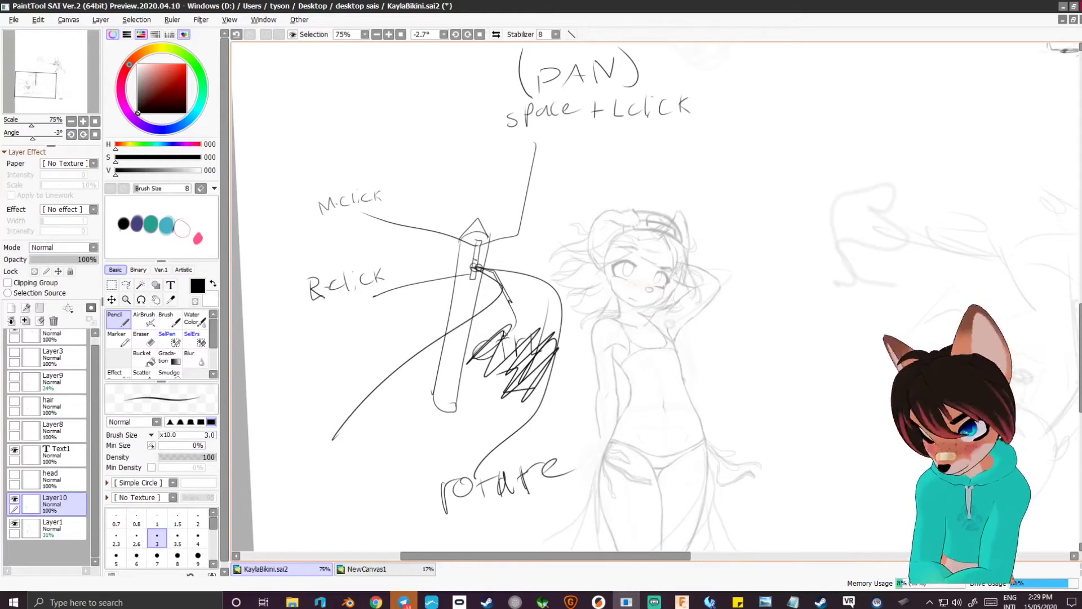
Circle the side buttons on the pen sketch and draw a leader line from them up to the "(PAN)" label
mouse_move(489, 286)
mouse_down()
mouse_move(463, 291)
mouse_move(458, 270)
mouse_up()
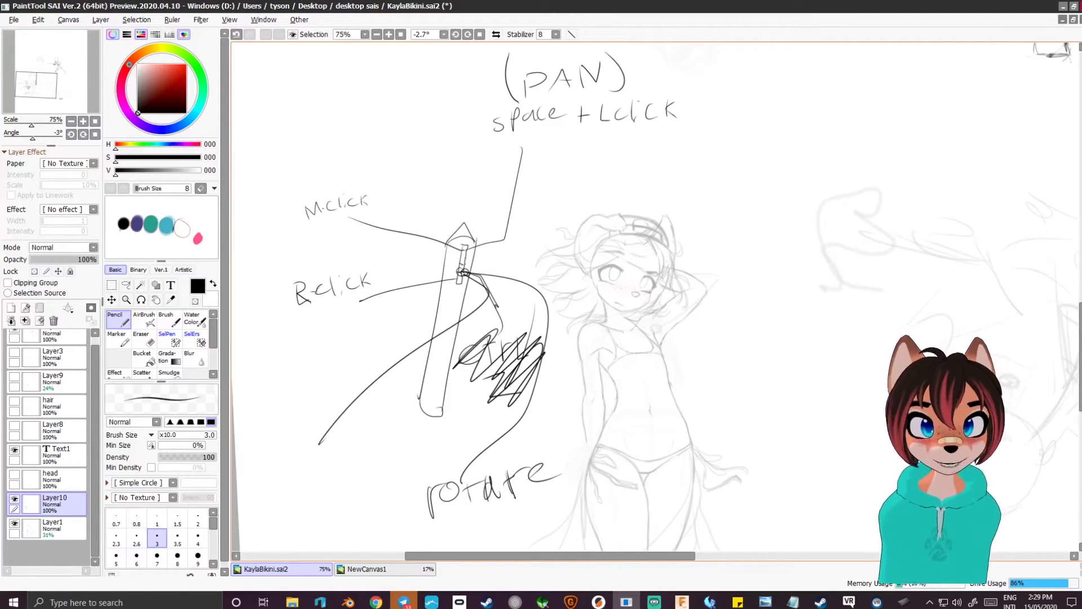
drag(463, 273, 474, 290)
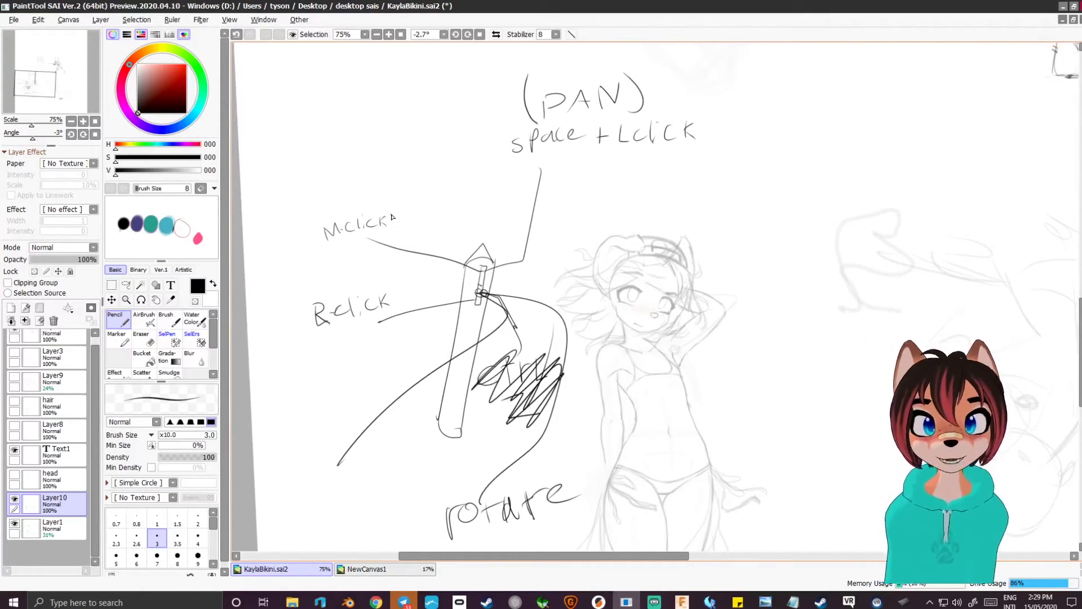
mouse_move(587, 163)
mouse_down()
mouse_move(548, 134)
mouse_move(555, 100)
mouse_move(556, 109)
mouse_up()
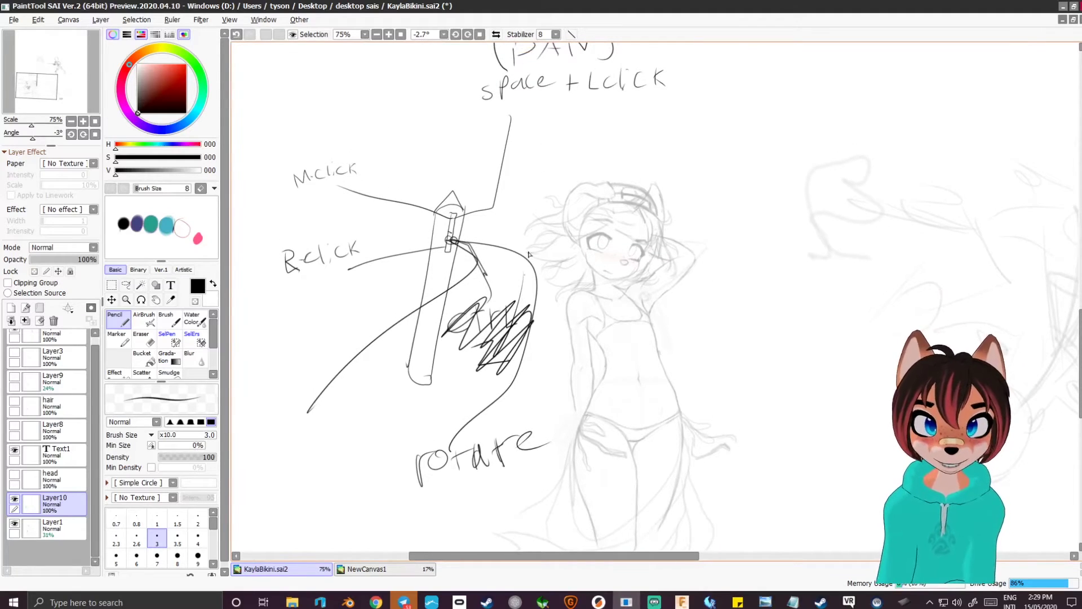
mouse_move(529, 254)
mouse_down()
mouse_move(443, 330)
mouse_move(504, 82)
mouse_up()
drag(486, 287, 484, 300)
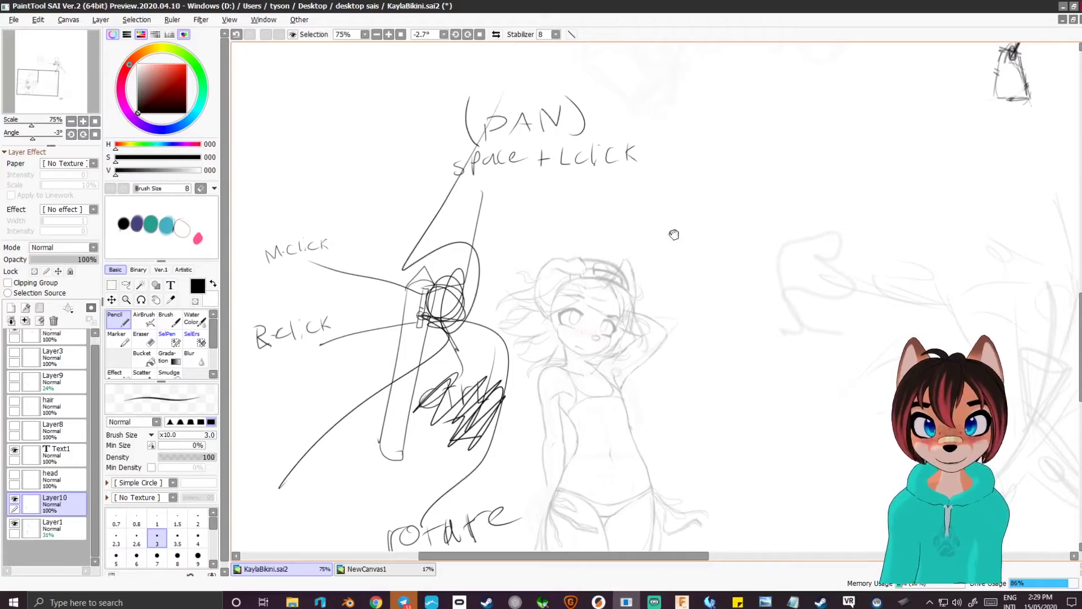
Test the two remapped pen buttons by panning the canvas around the sketch and rotating it slightly to -1.6°
mouse_move(674, 235)
mouse_down()
mouse_move(647, 194)
mouse_move(692, 212)
mouse_up()
mouse_move(468, 331)
mouse_down()
mouse_move(507, 249)
mouse_move(609, 223)
mouse_move(530, 230)
mouse_move(516, 445)
mouse_move(573, 210)
mouse_move(630, 208)
mouse_move(577, 127)
mouse_up()
drag(548, 292, 520, 272)
mouse_move(531, 228)
mouse_down()
mouse_move(546, 382)
mouse_move(534, 301)
mouse_move(511, 353)
mouse_up()
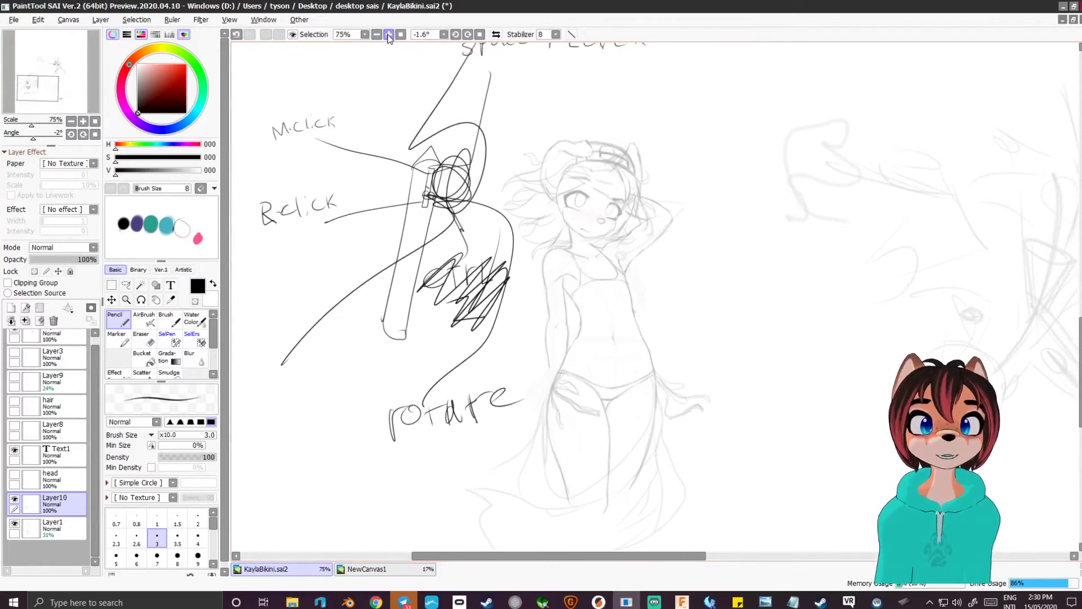
Demonstrate stepwise zooming by magnifying and reducing the canvas view several times
click(389, 35)
click(389, 35)
click(377, 35)
click(377, 35)
click(377, 35)
click(378, 35)
click(388, 35)
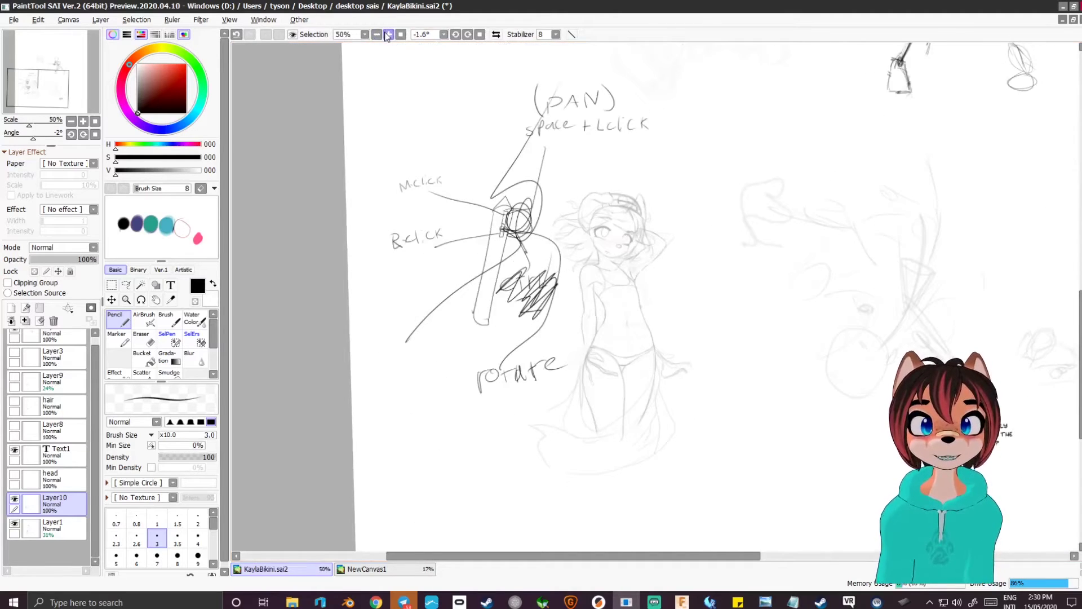
click(388, 34)
click(388, 34)
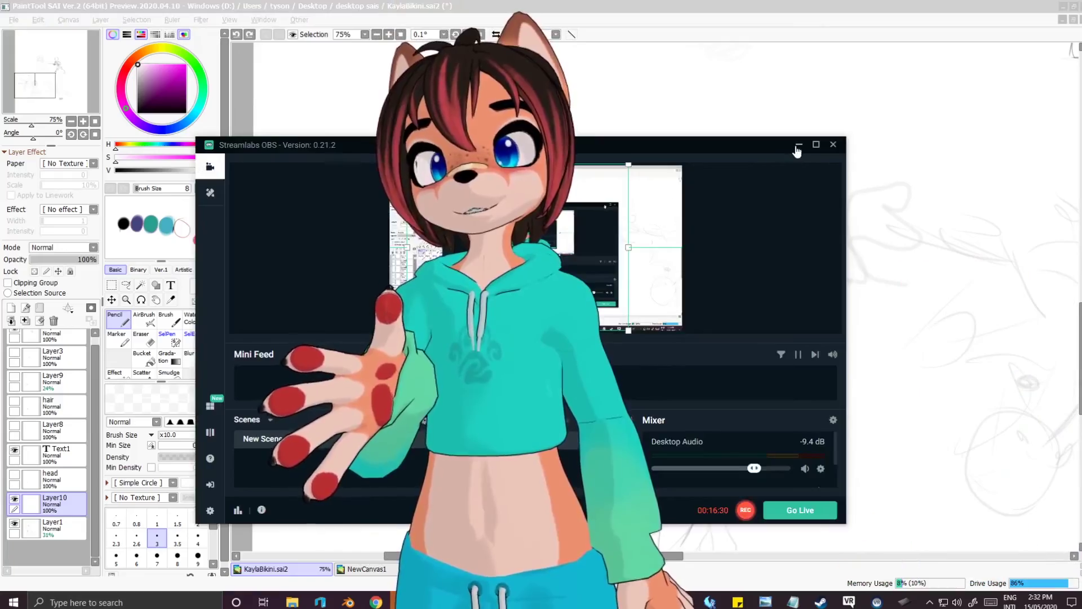
Minimize the Streamlabs OBS window to uncover the PaintTool SAI canvas
click(798, 147)
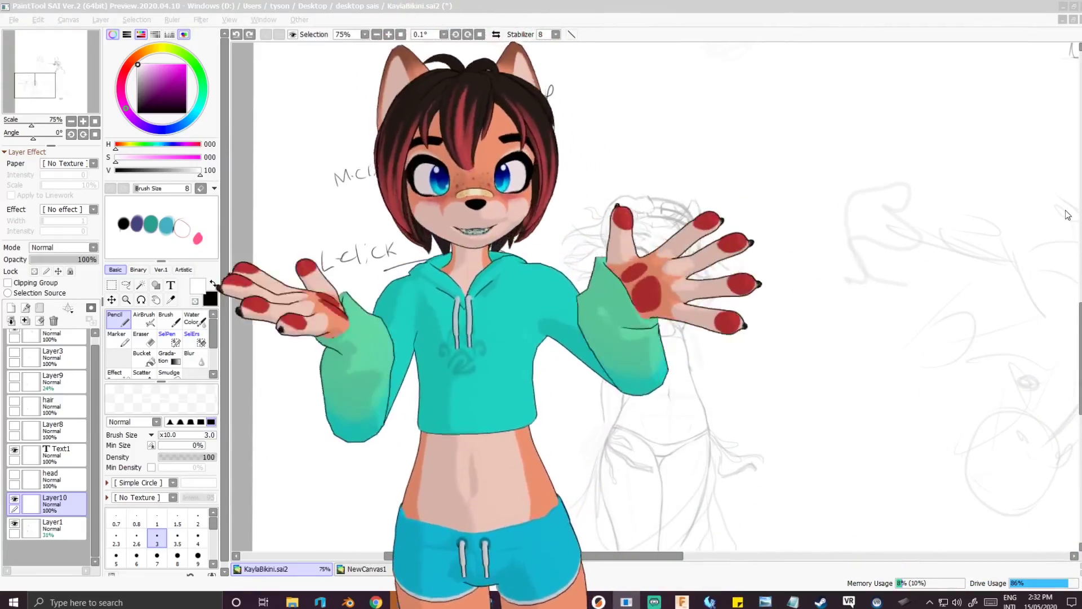